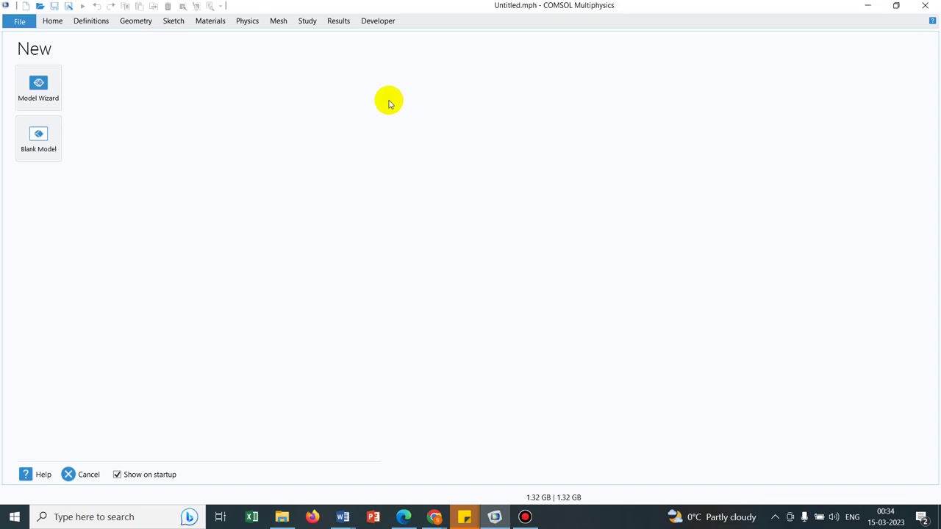
Start a 2D Laminar Flow (spf) model with a Time Dependent study, discarding the untitled file.
left_click(33, 73)
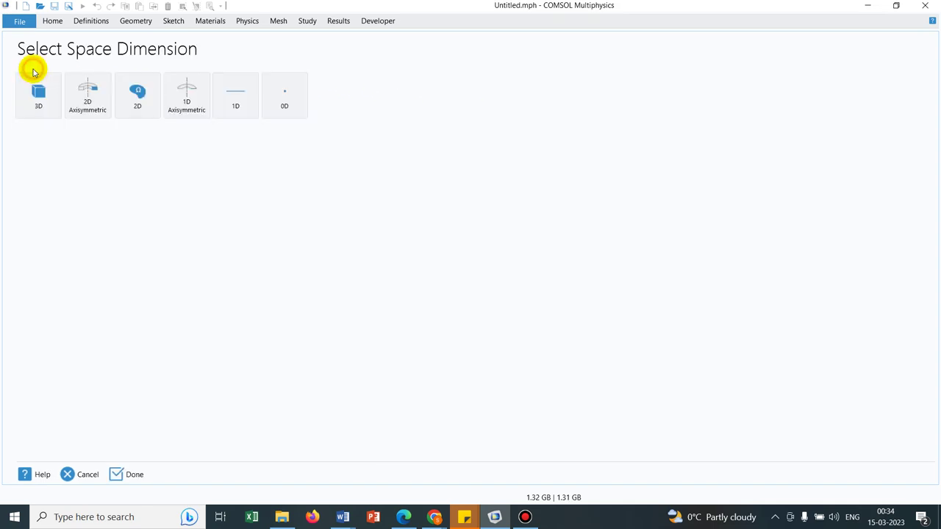
left_click(151, 92)
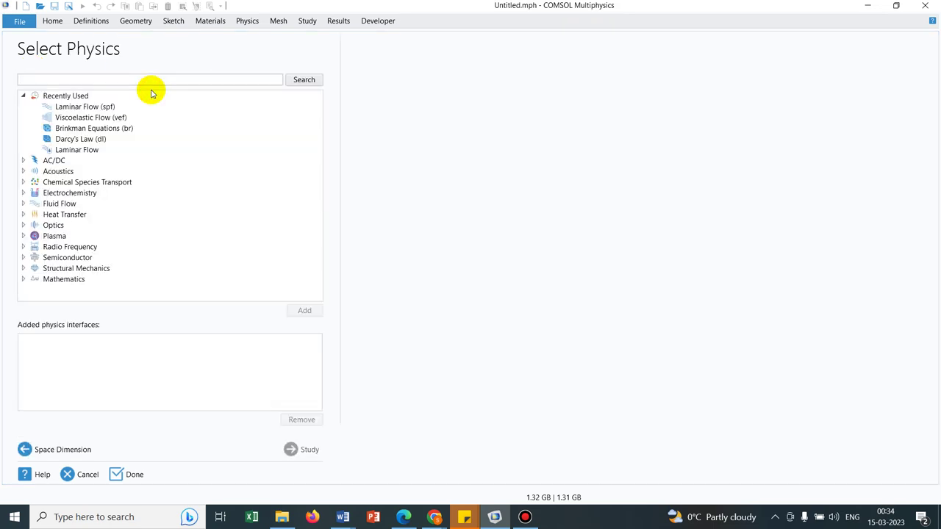
left_click(118, 107)
double_click(118, 106)
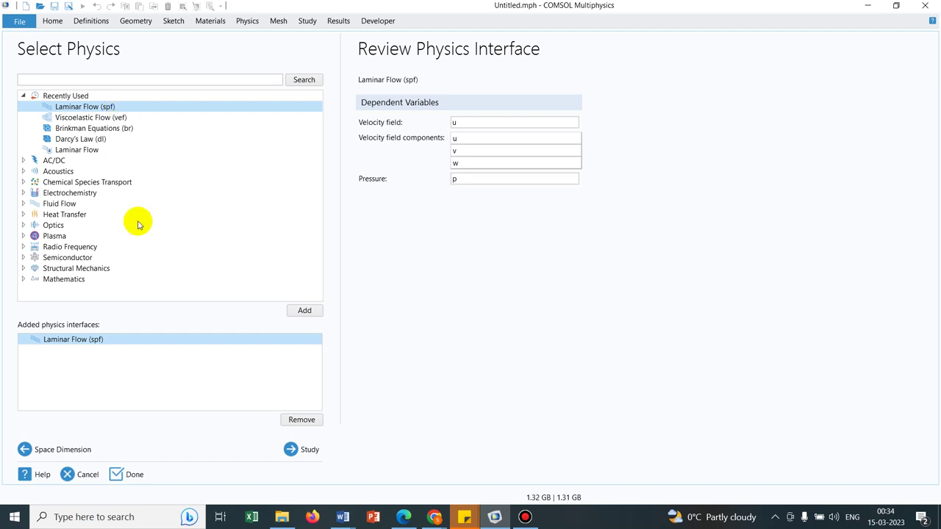
left_click(292, 450)
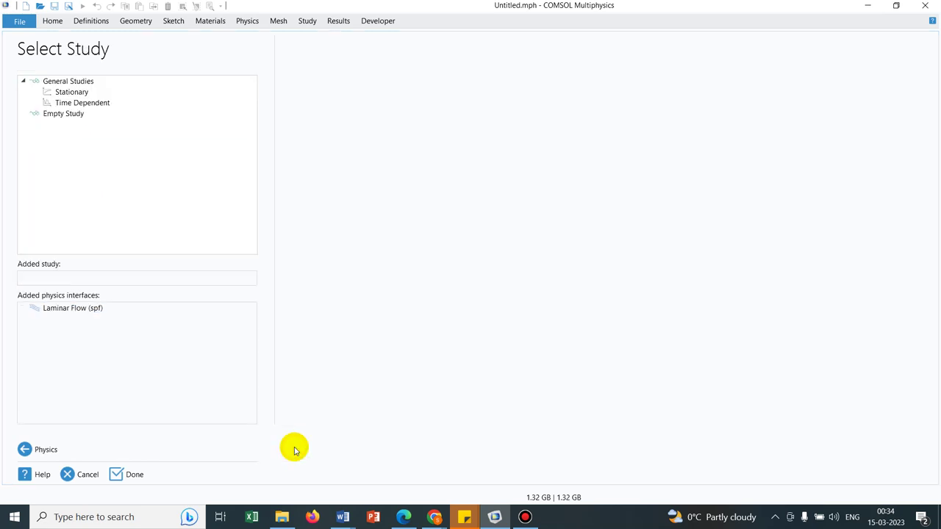
left_click(94, 105)
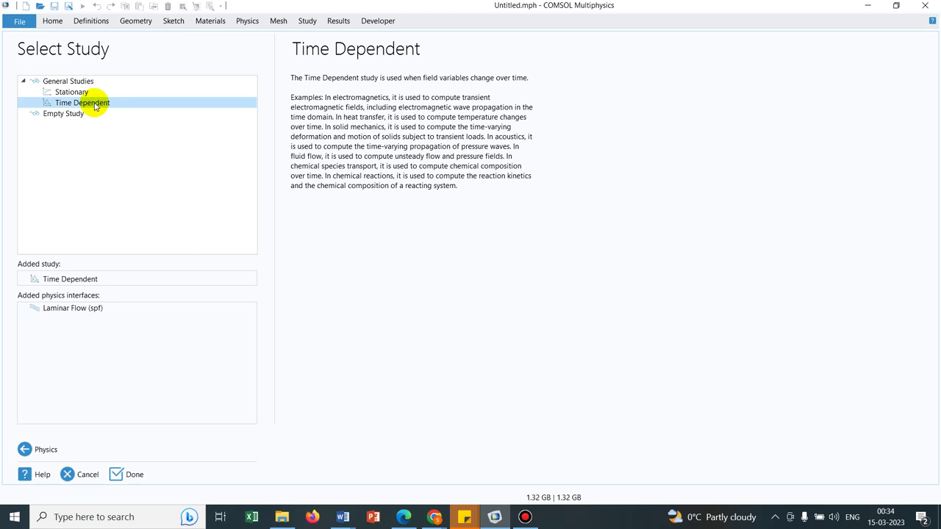
key("alt+F4")
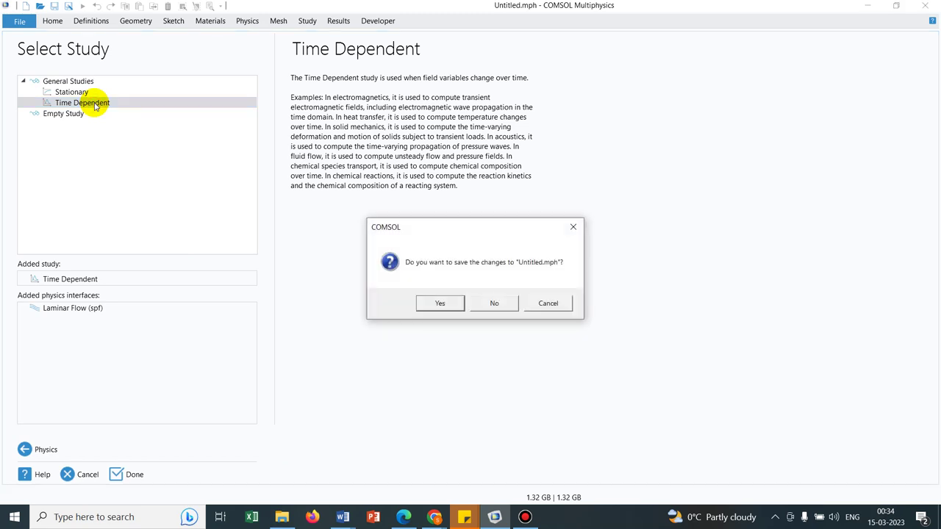
left_click(503, 307)
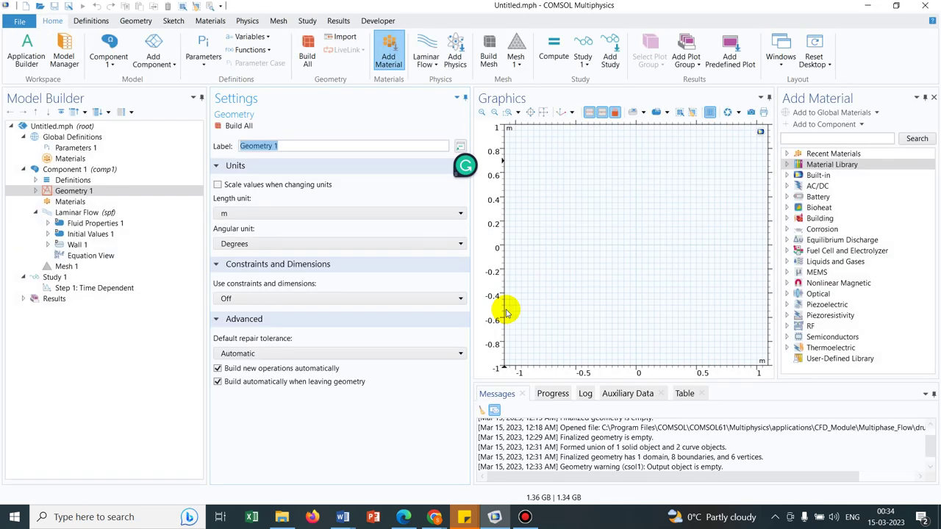
Close the Add Material window and set Geometry 1's length unit to cm.
left_click(933, 97)
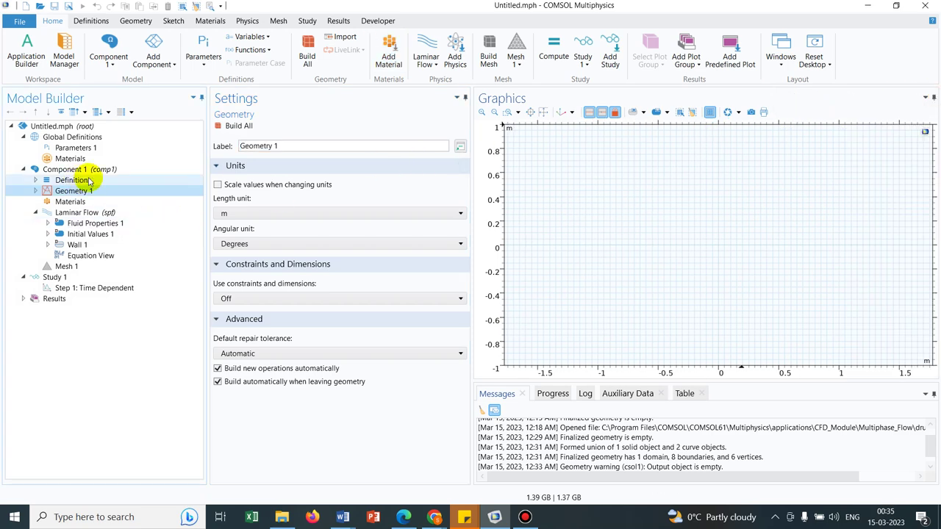
left_click(253, 214)
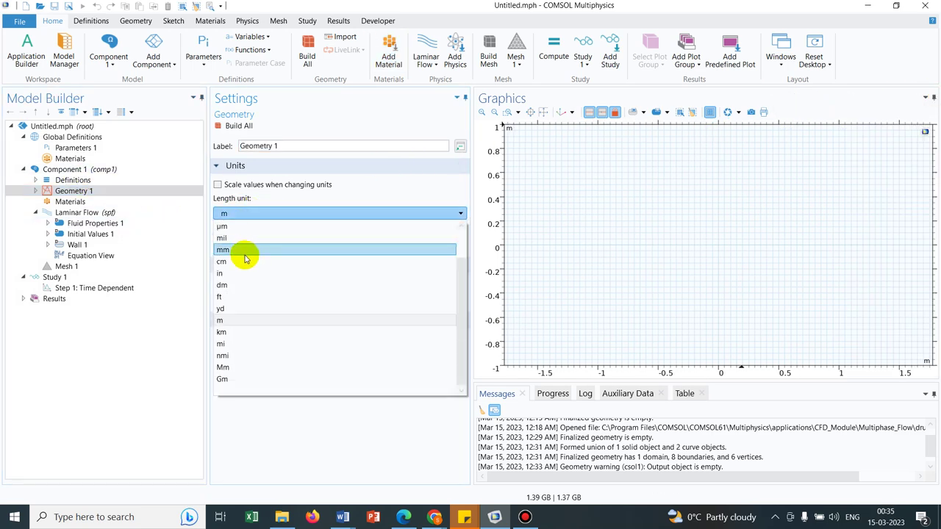
left_click(244, 261)
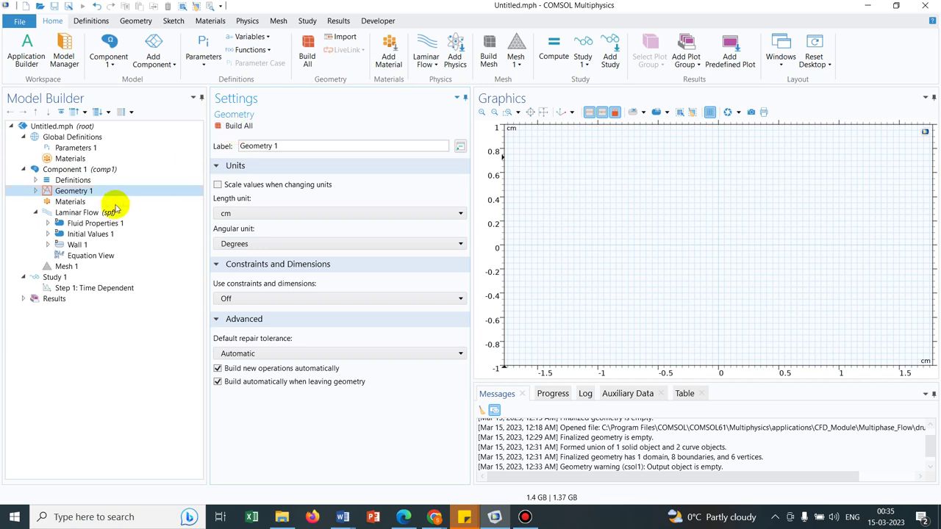
left_click(39, 192)
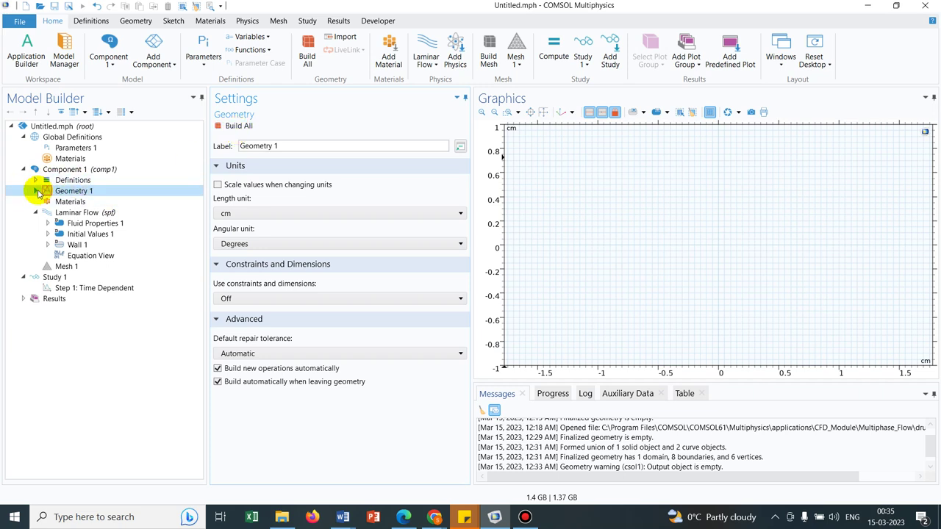
left_click(38, 191)
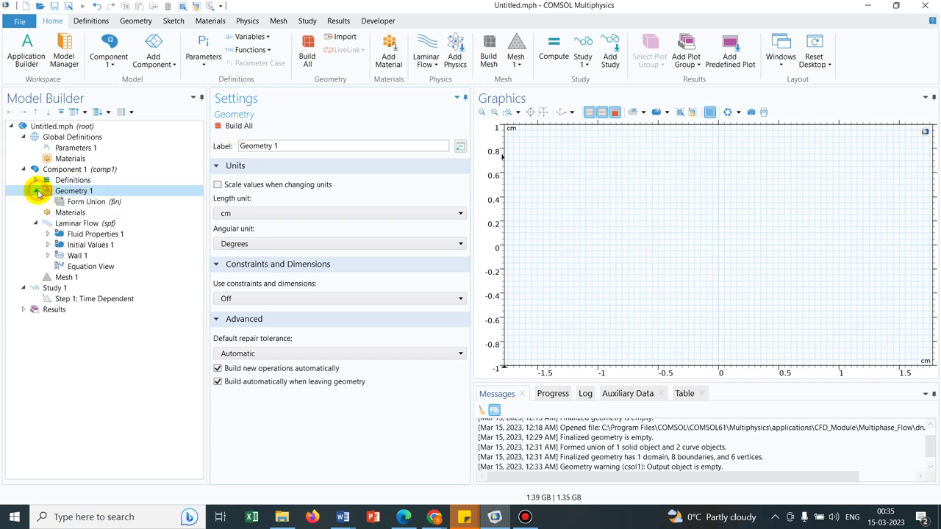
Add and build Rectangle 1 in Geometry 1 with width 5 cm and height 1 cm.
right_click(87, 192)
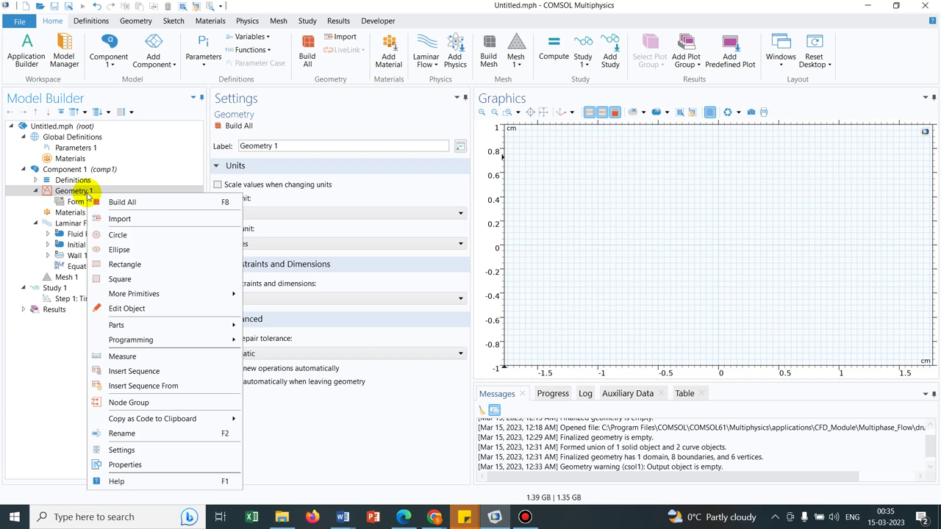
left_click(123, 264)
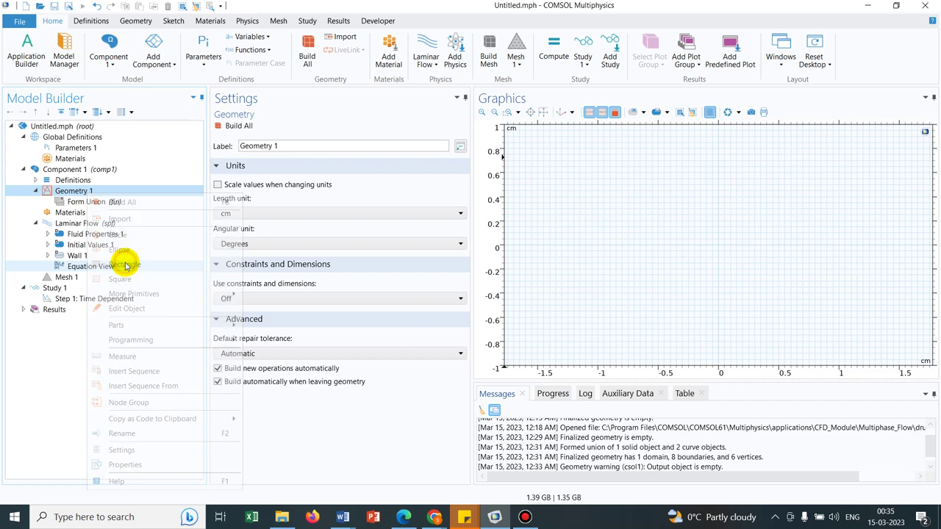
left_click(239, 132)
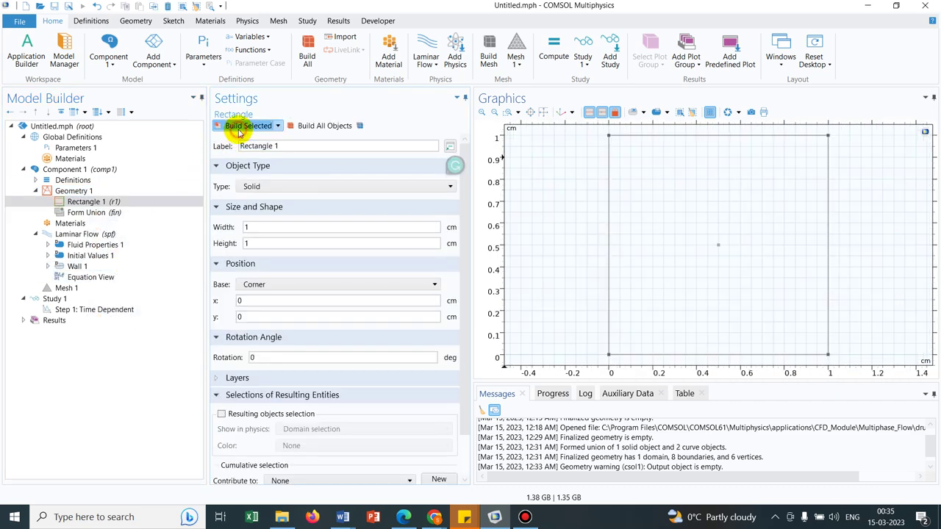
left_click(266, 244)
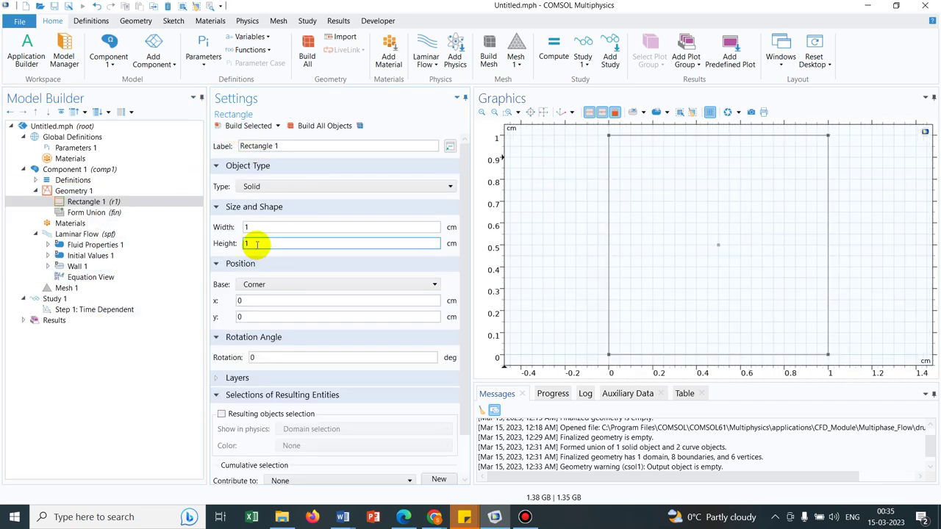
left_click(263, 228)
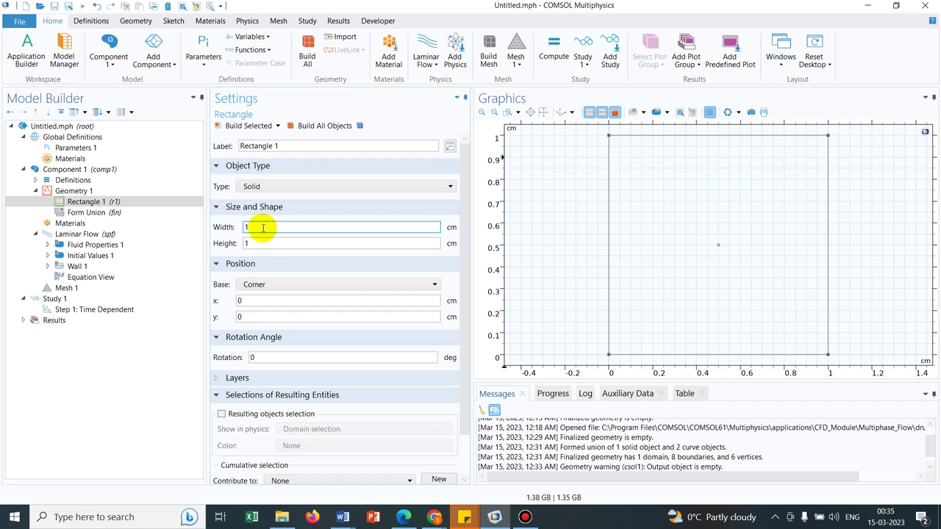
type("5")
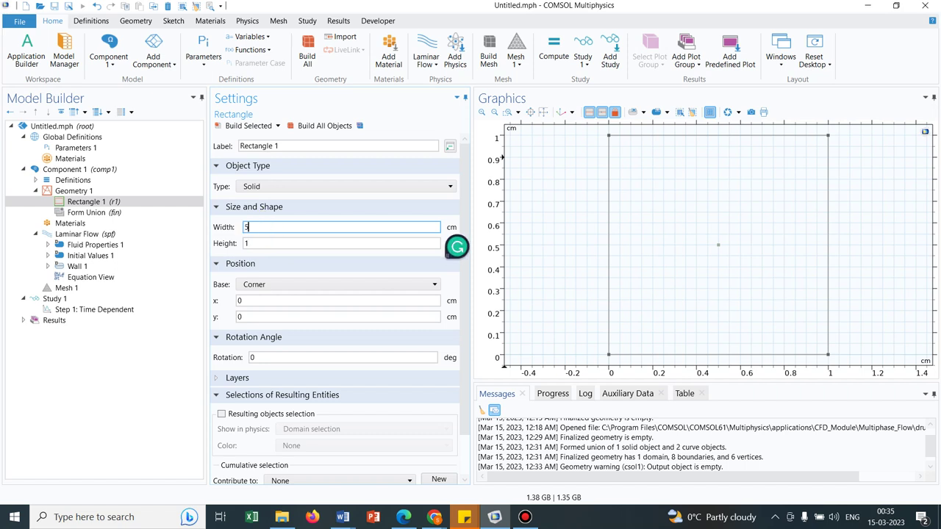
left_click(248, 126)
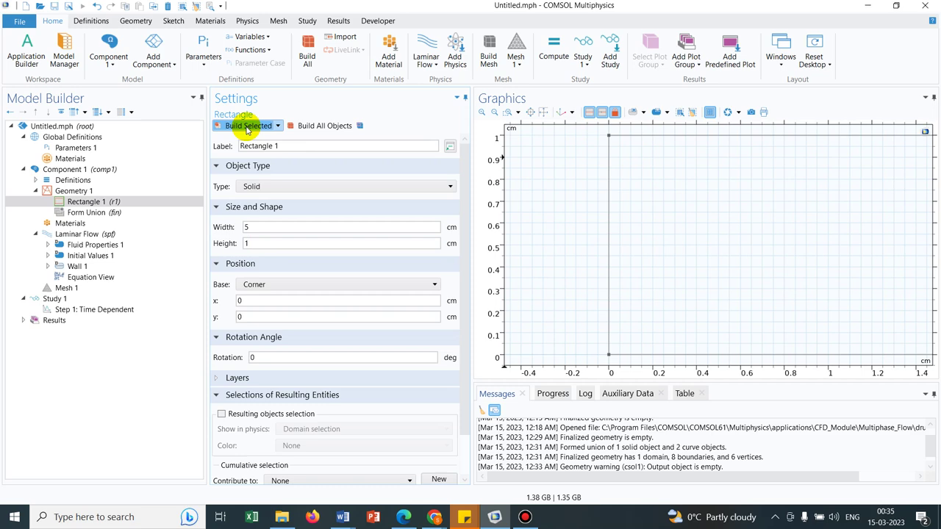
left_click(546, 114)
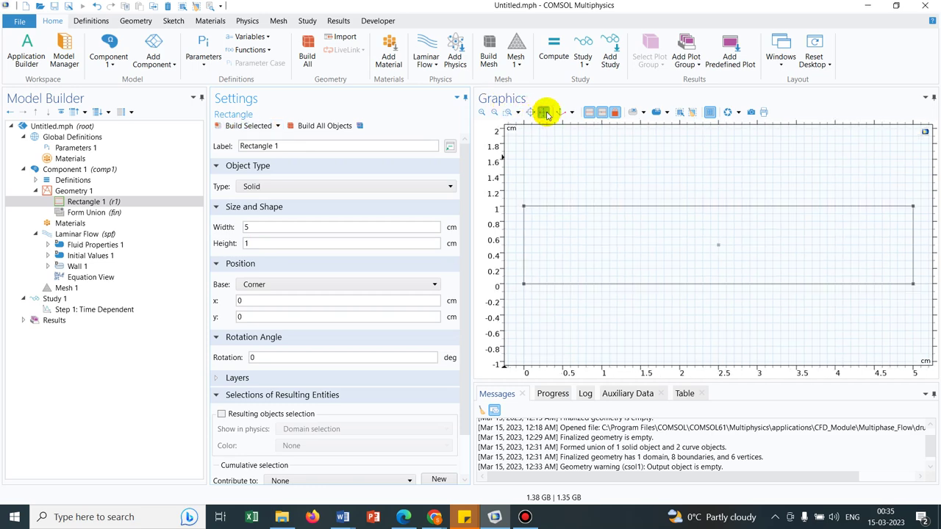
Draw open-curve Polygon 1 through (0,1), (5,1.5) and (5,1) on the Sketch tab.
left_click(172, 21)
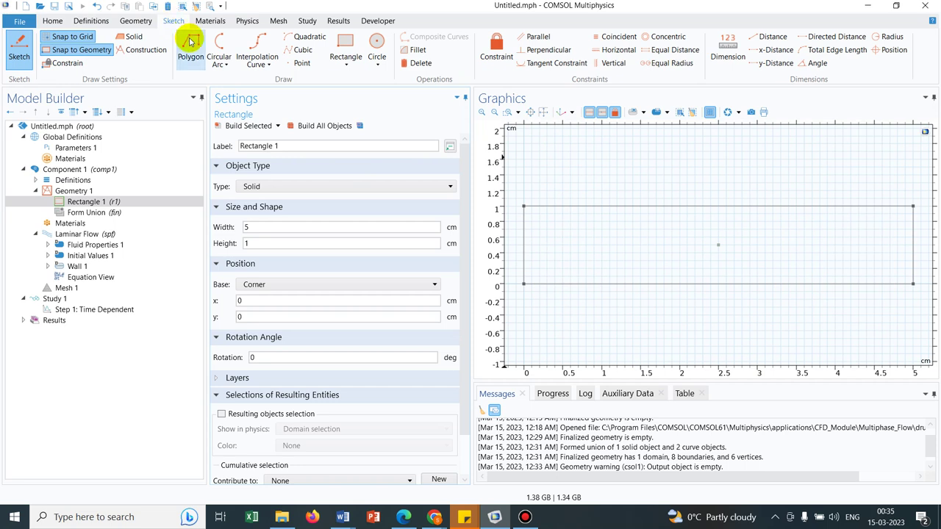
left_click(192, 47)
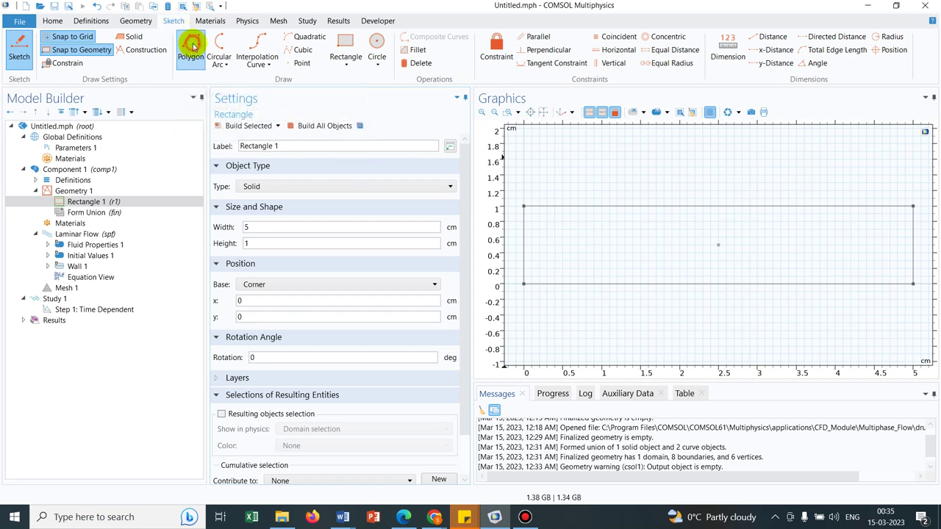
left_click(525, 206)
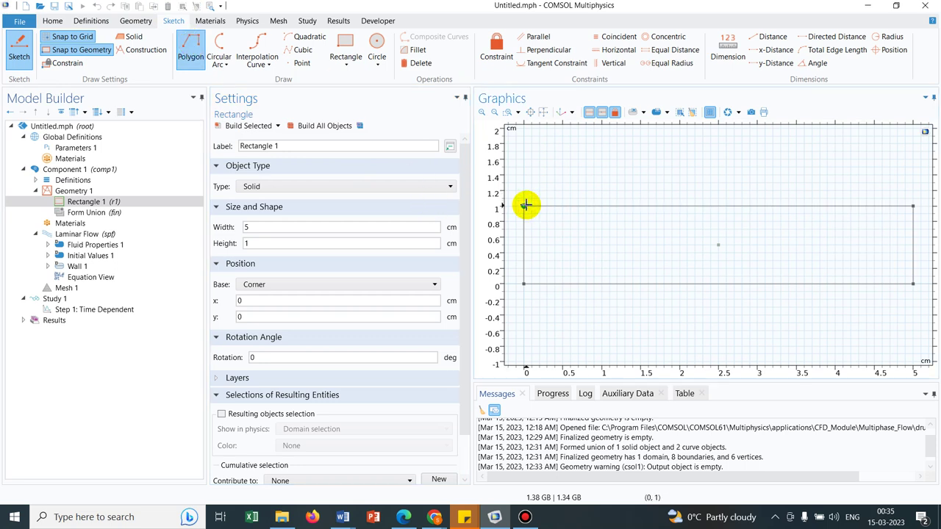
left_click(913, 166)
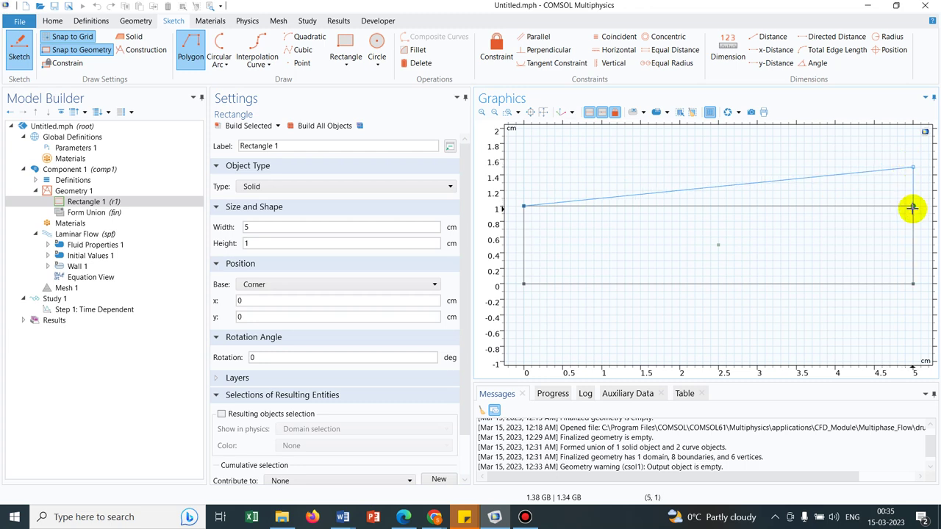
left_click(912, 207)
right_click(913, 206)
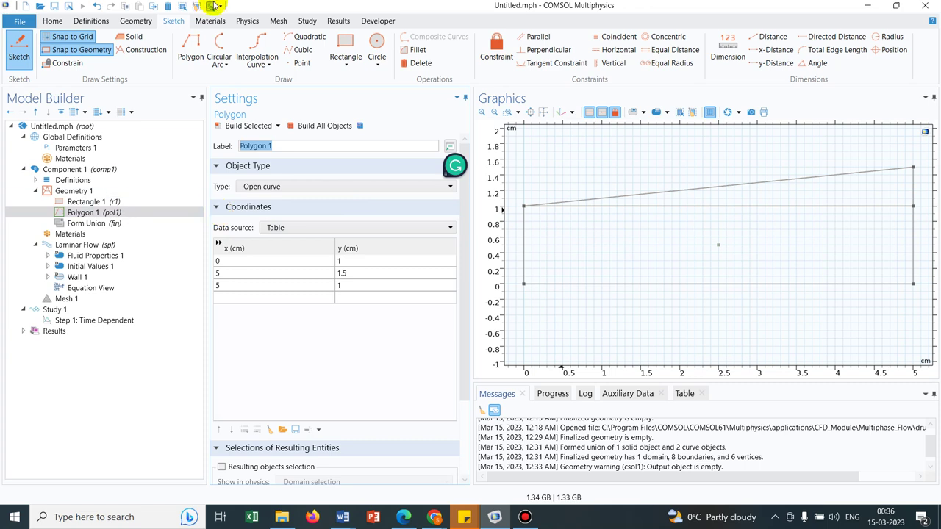
Draw Polygon 2 from the origin (0,0) to (5,-0.5).
left_click(199, 39)
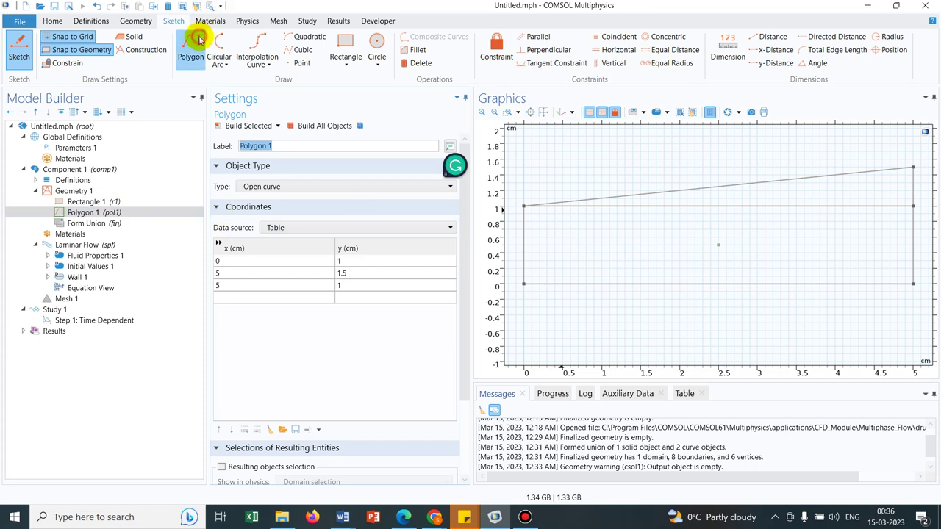
left_click(523, 285)
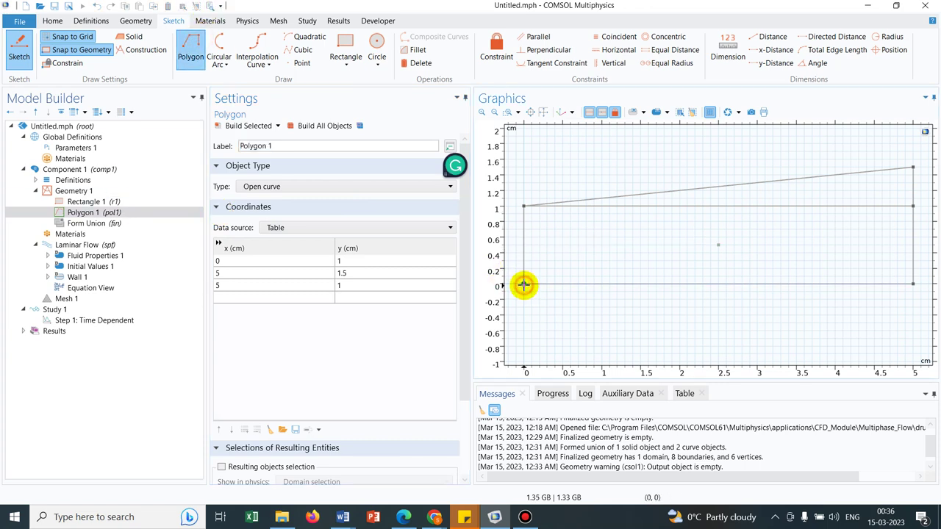
left_click(913, 321)
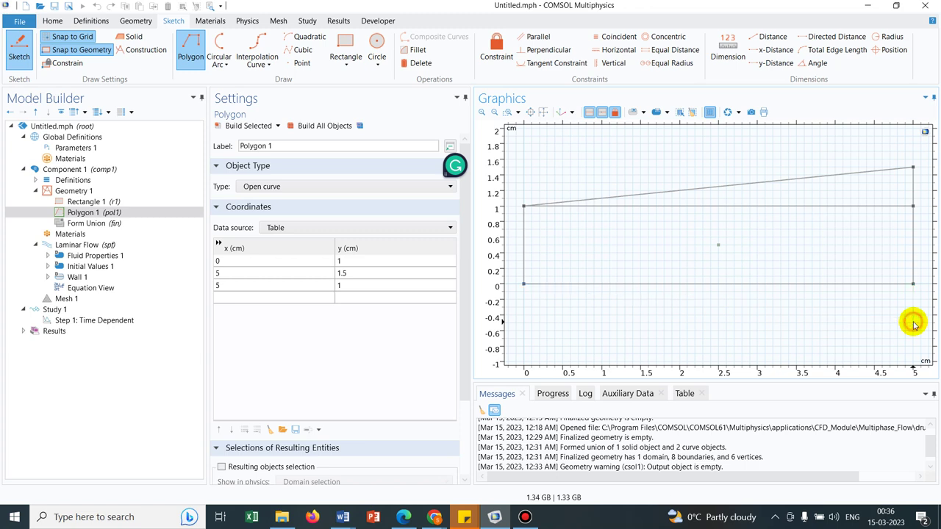
Finish Polygon 2 and draw Polygon 3 from (5,-0.5) up to (5,0).
right_click(913, 323)
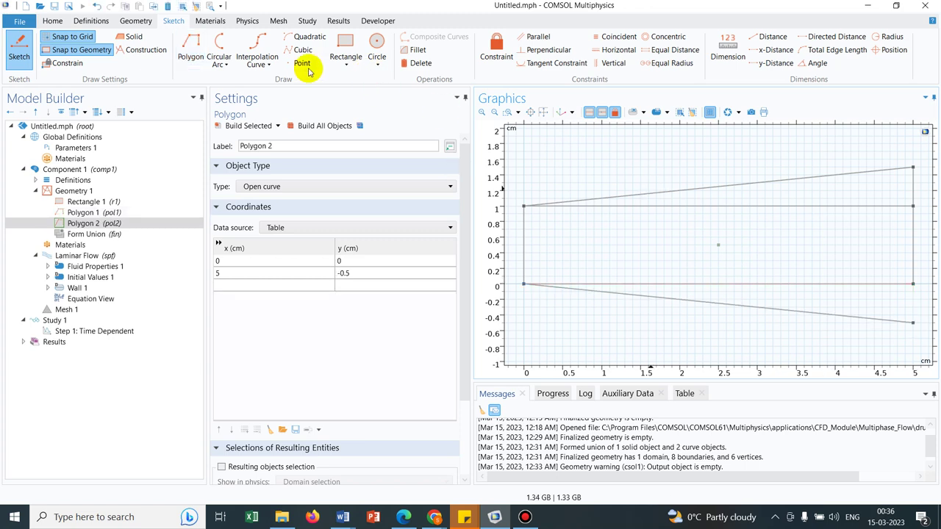
left_click(202, 42)
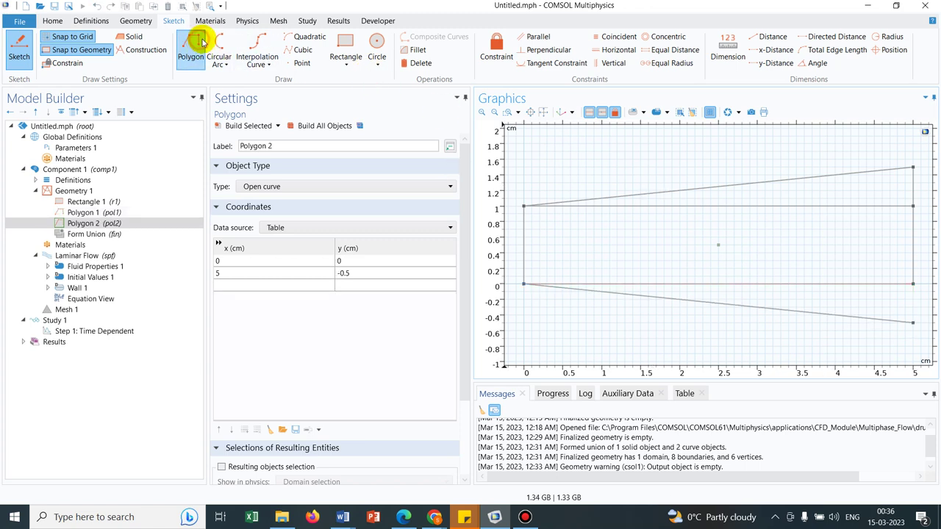
left_click(913, 324)
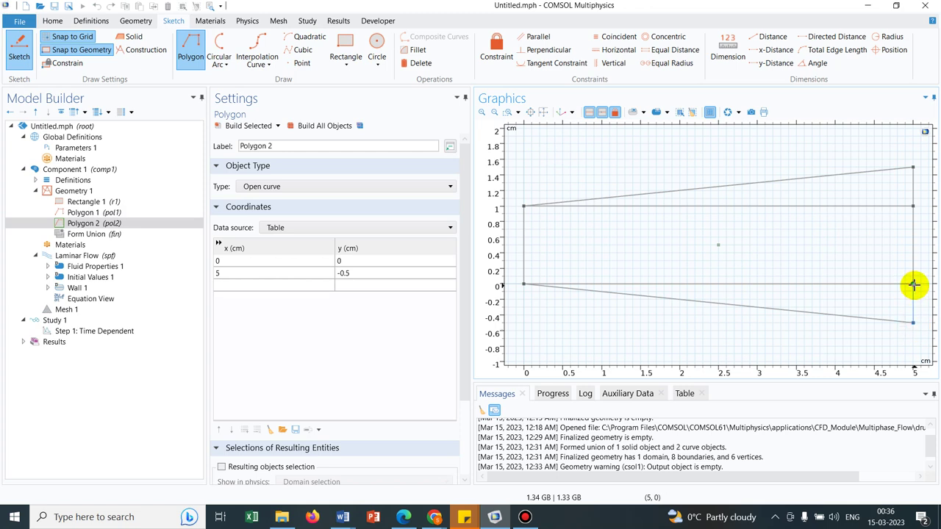
left_click(914, 285)
right_click(914, 284)
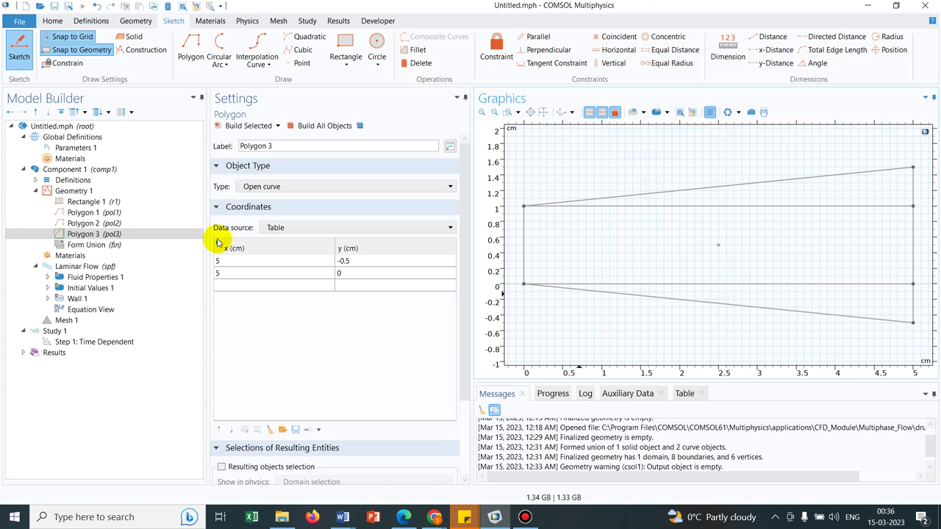
Add a Convert to Solid step combining pol1, pol2, pol3 and r1, and build it.
left_click(86, 191)
right_click(93, 192)
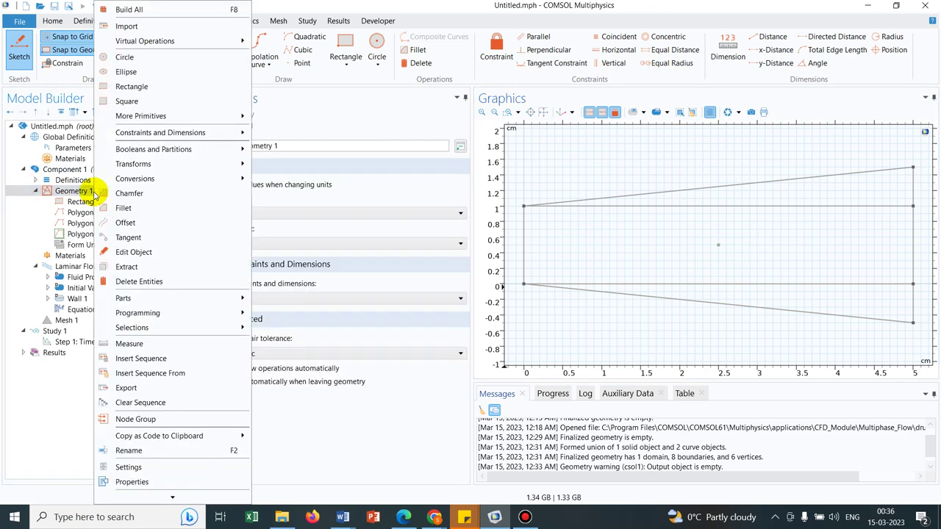
mouse_move(197, 165)
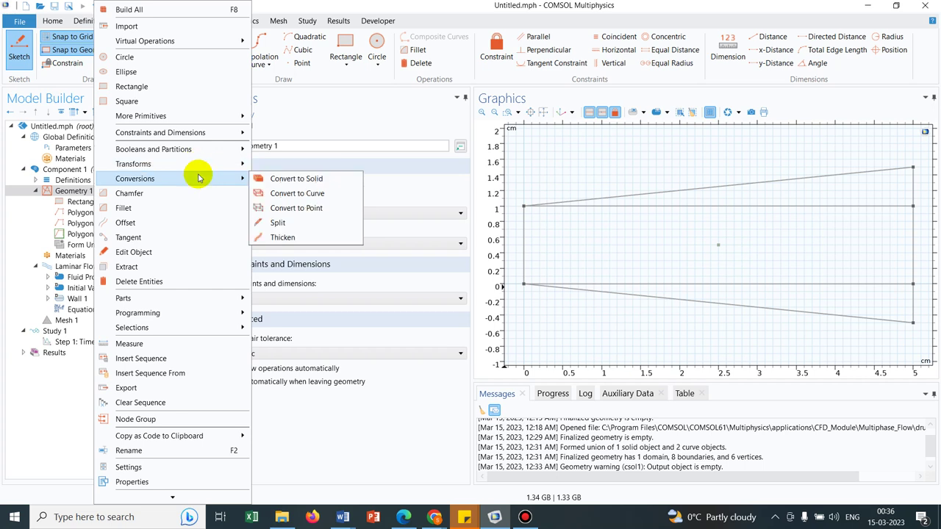
left_click(294, 181)
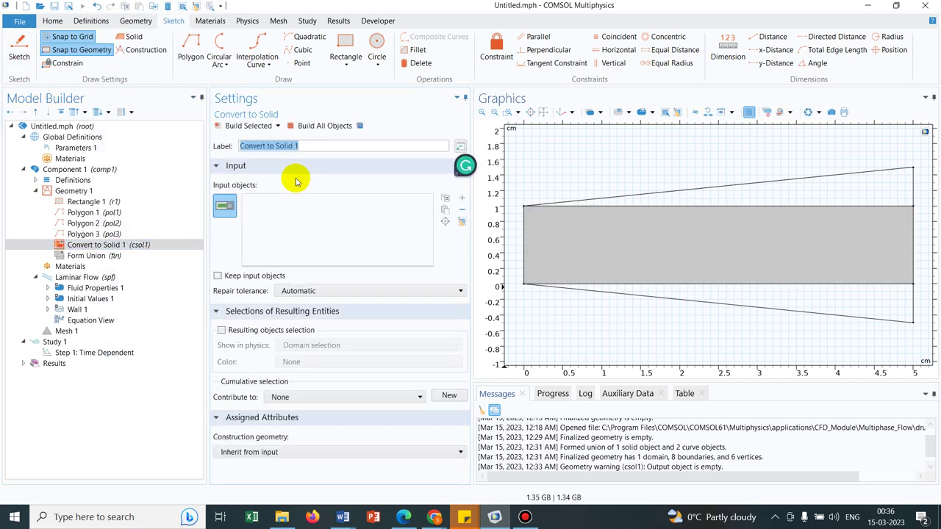
left_click(725, 193)
left_click(754, 305)
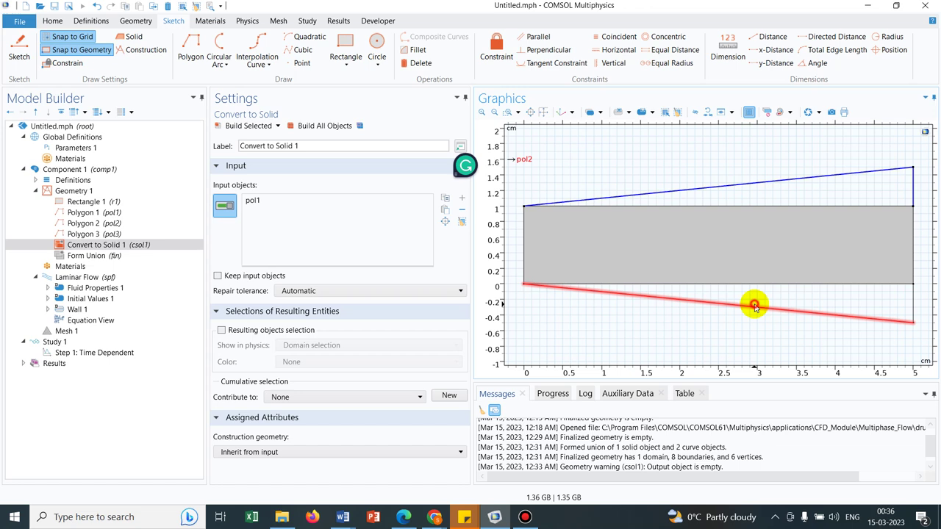
left_click(911, 302)
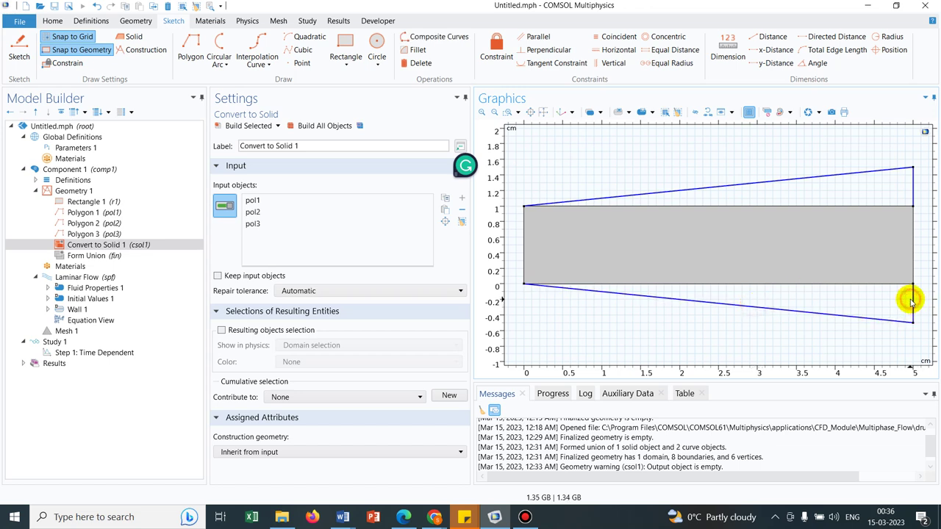
left_click(833, 231)
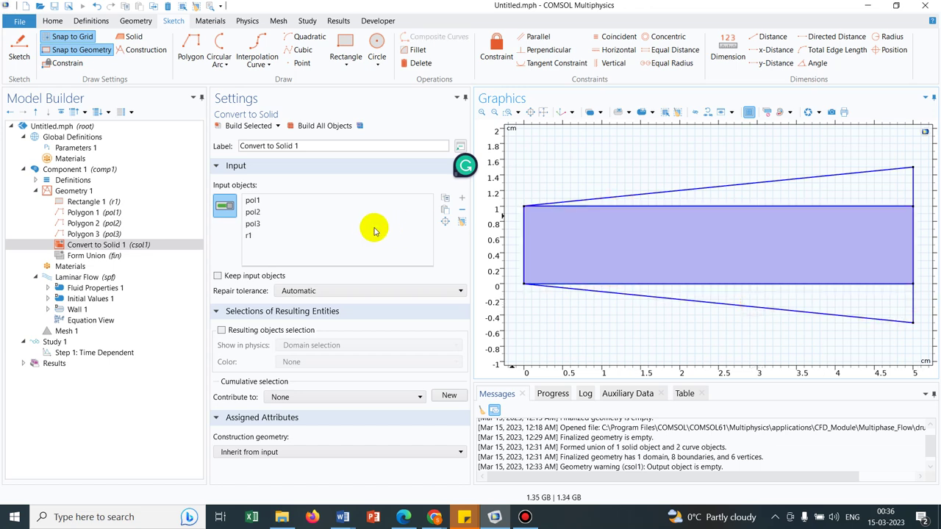
left_click(243, 127)
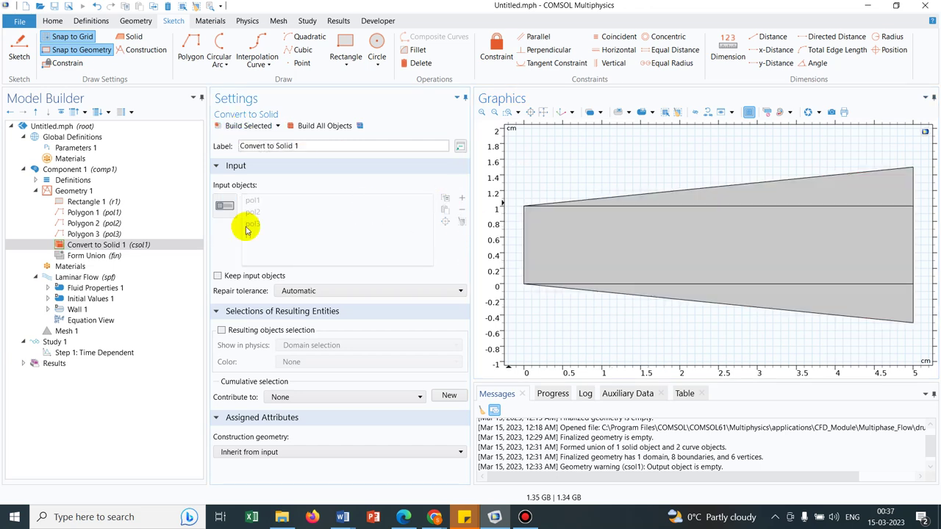
Search the material library for water and add H2O (water) [tension, tested at -20C (253K)].
left_click(73, 267)
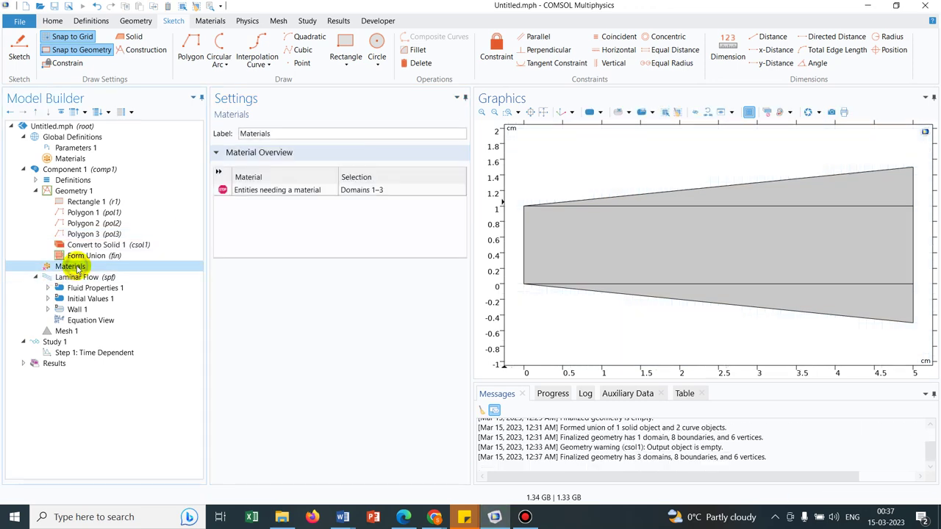
right_click(76, 267)
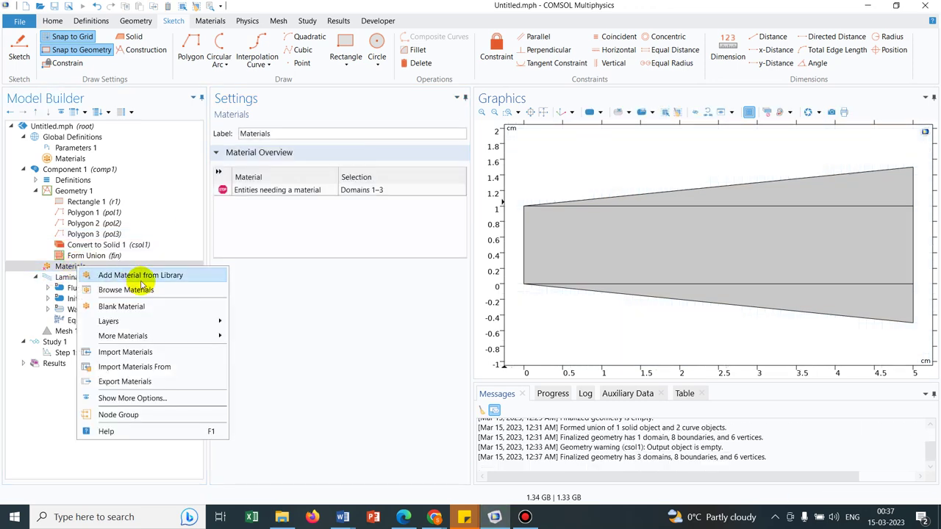
left_click(182, 245)
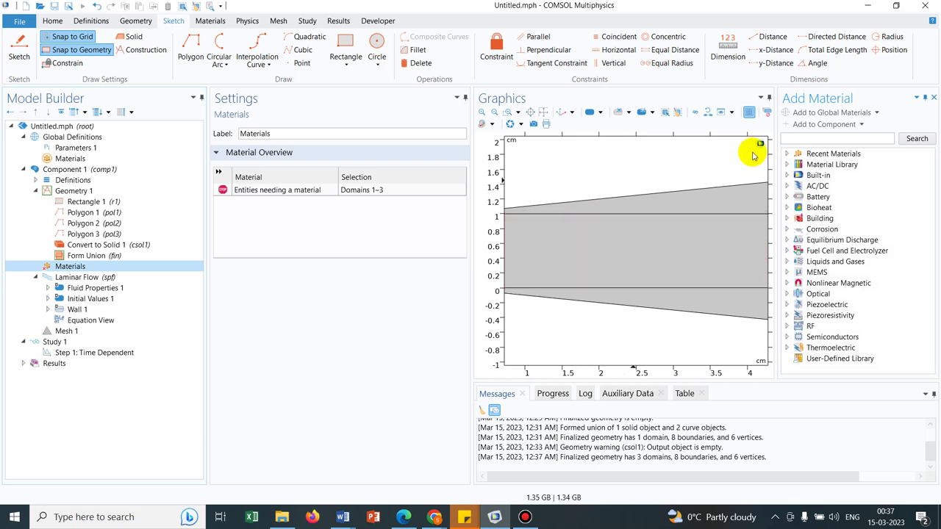
left_click(788, 154)
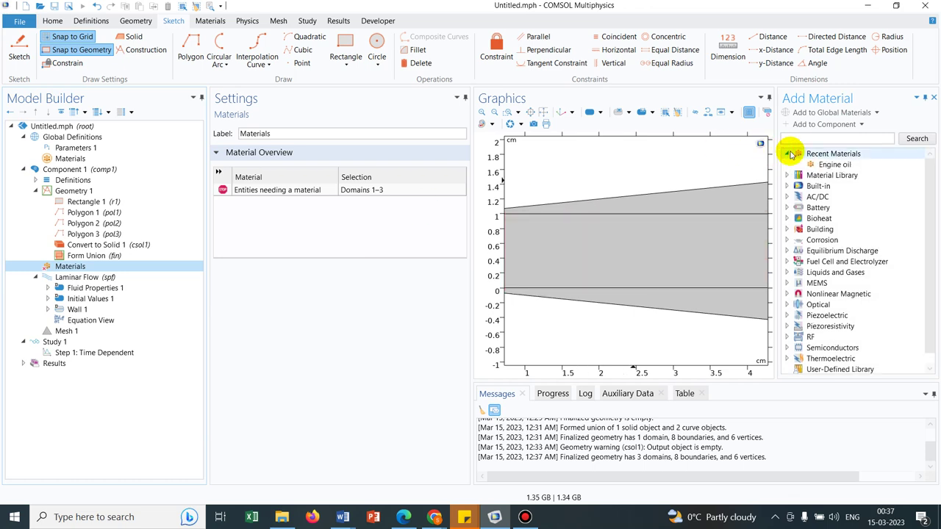
left_click(807, 137)
type("water")
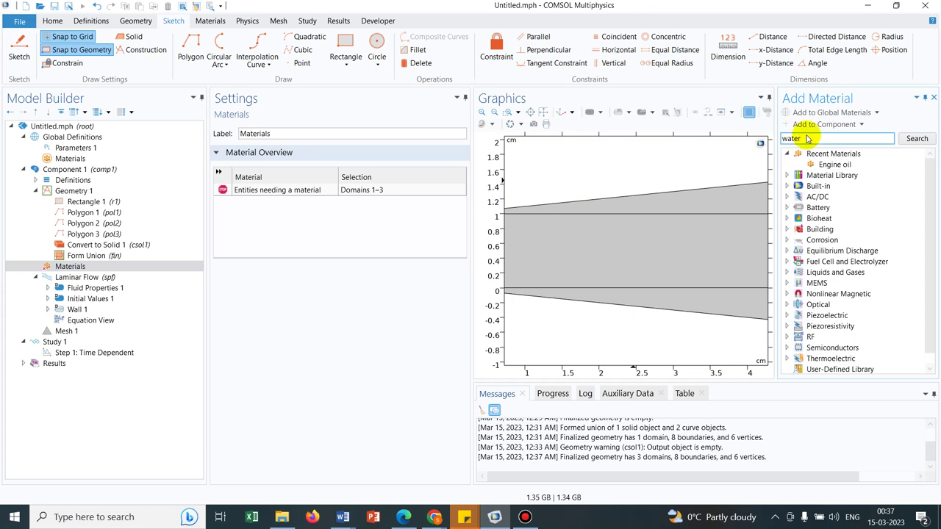
key("Return")
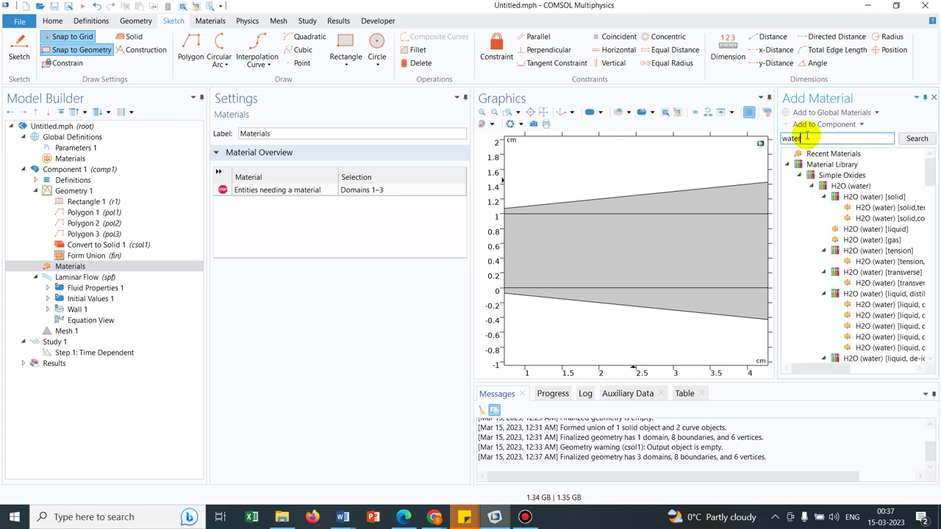
double_click(884, 262)
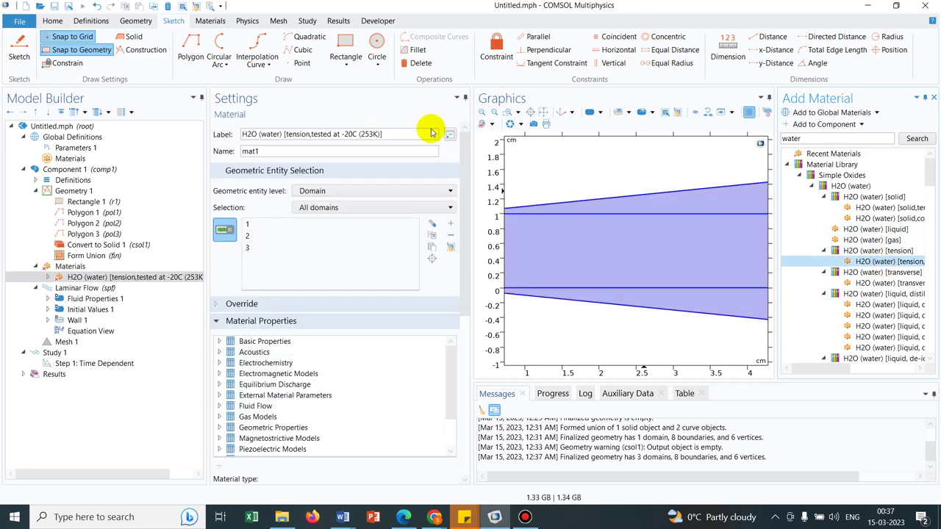
left_click(530, 111)
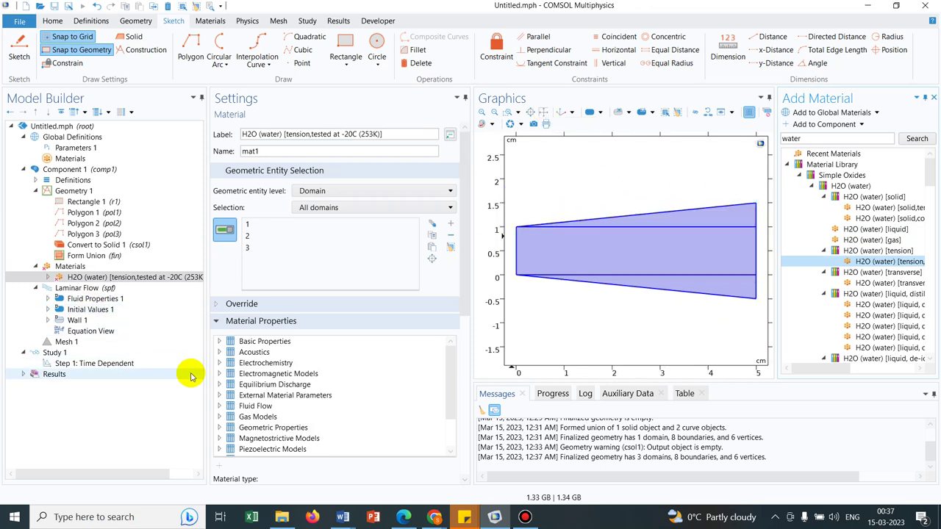
Add a Laminar Flow Inlet on the channel's left edge, boundary 1.
left_click(59, 288)
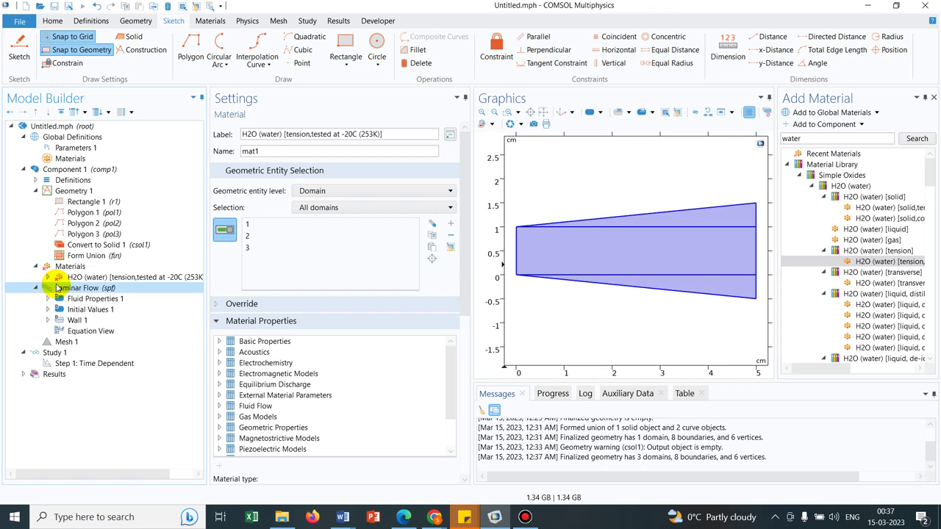
right_click(96, 289)
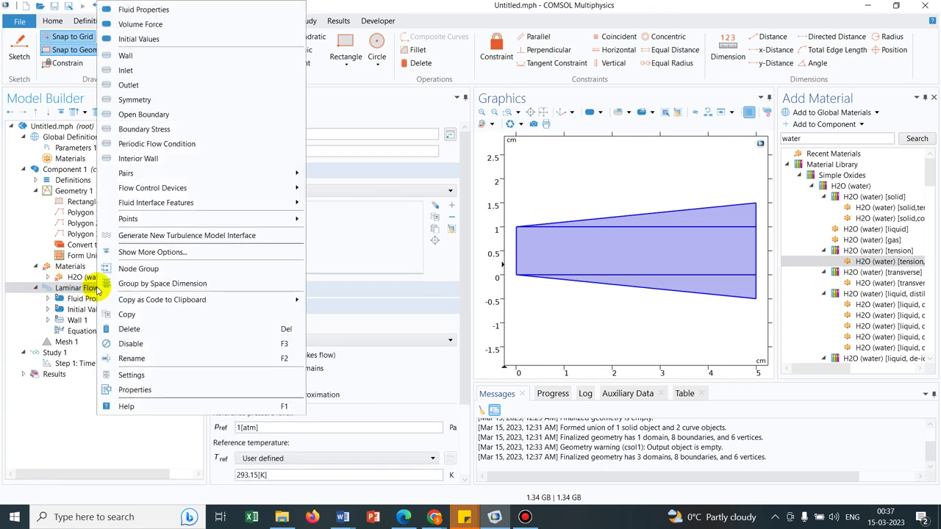
key("Escape")
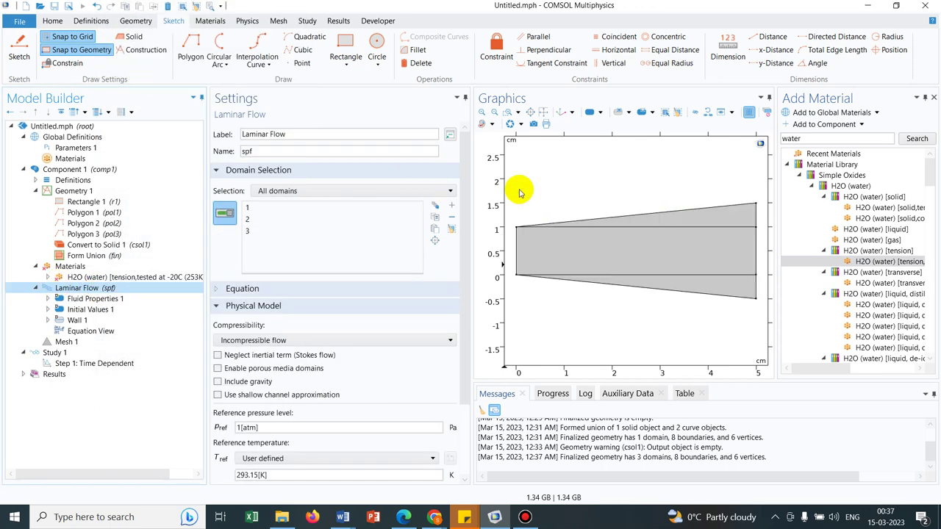
left_click(518, 238)
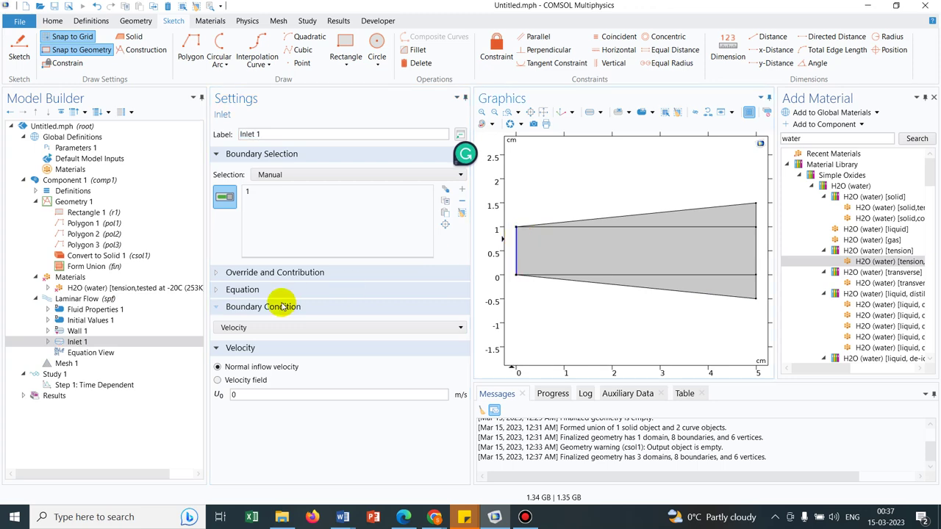
Add an Outlet on boundaries 6, 7 and 8.
left_click(87, 300)
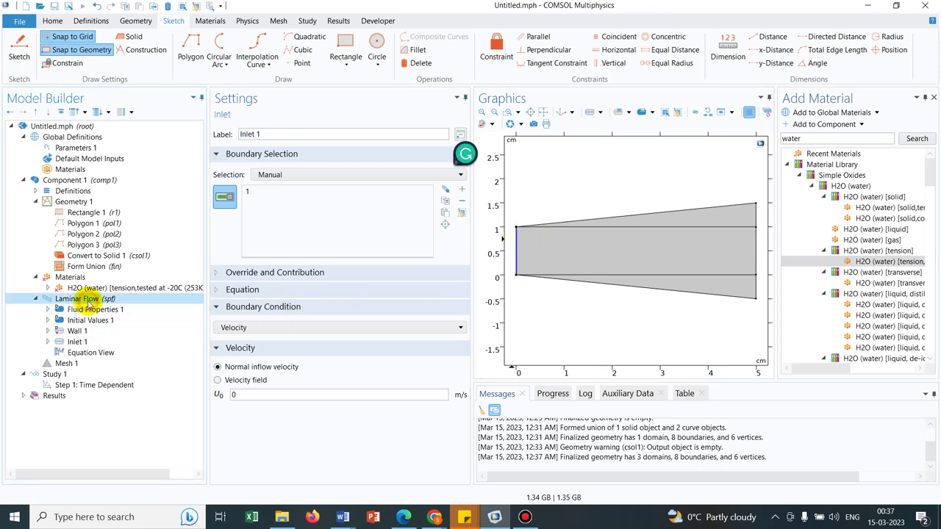
right_click(87, 300)
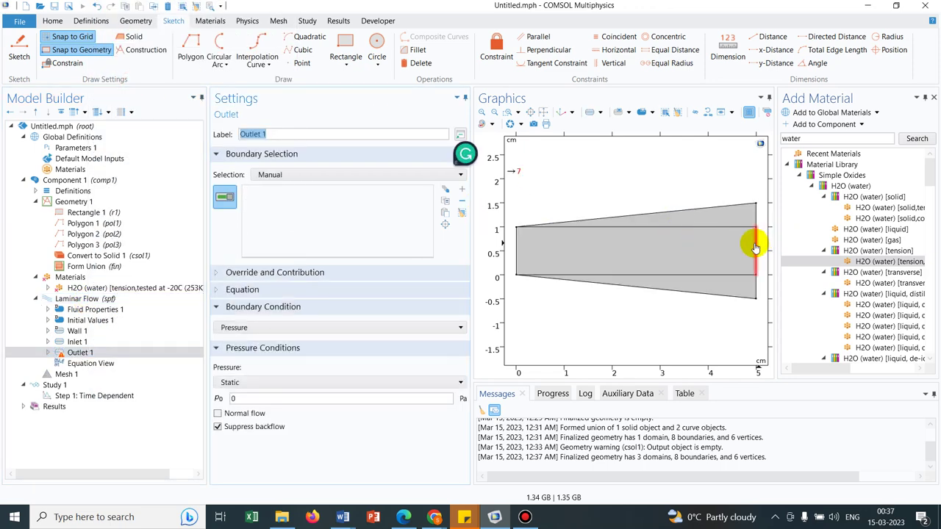
left_click(755, 243)
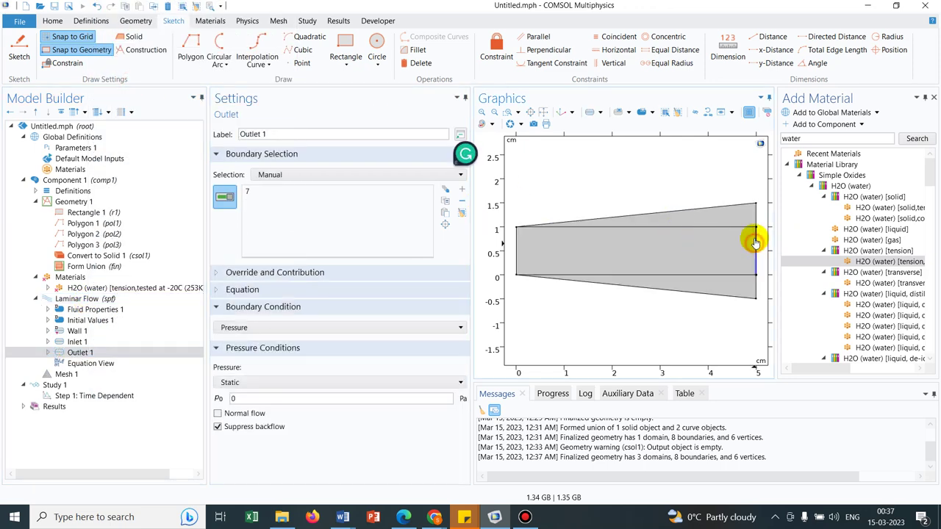
left_click(757, 292)
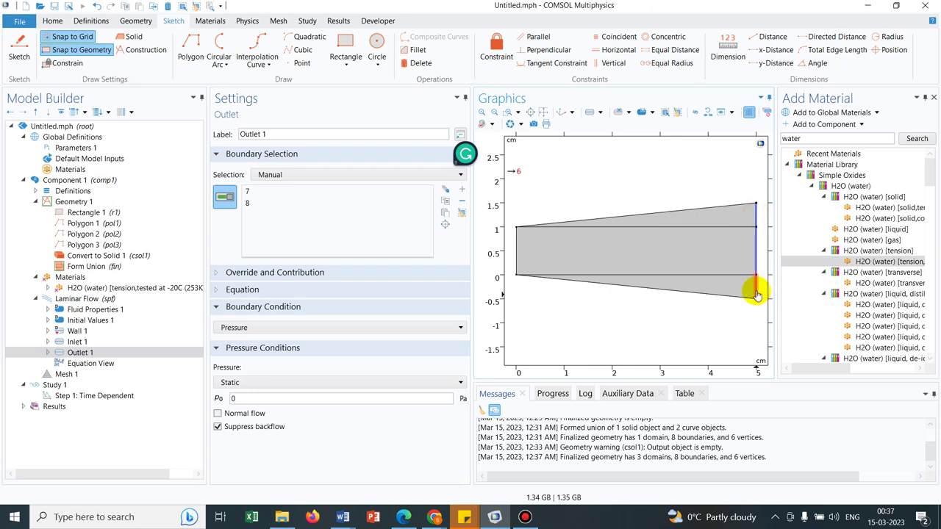
left_click(758, 292)
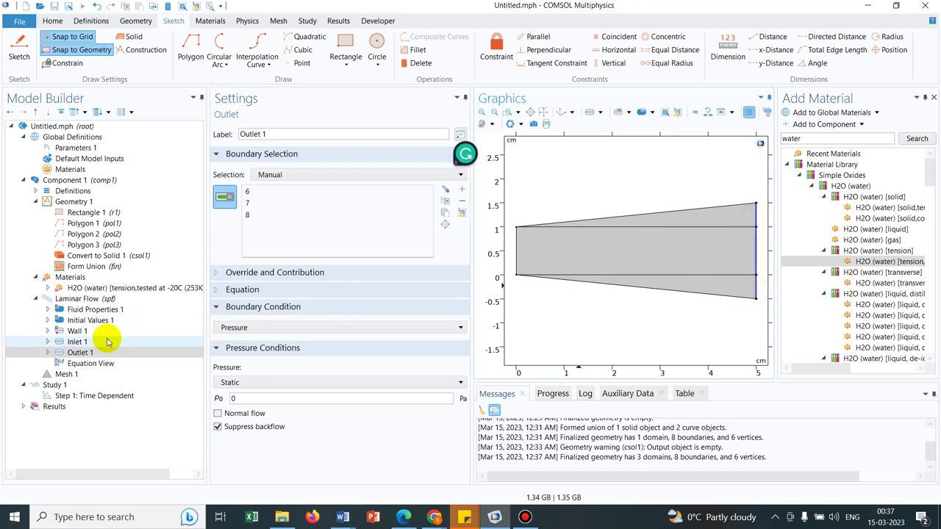
Set the inlet's normal inflow velocity to 0.02 m/s.
left_click(78, 342)
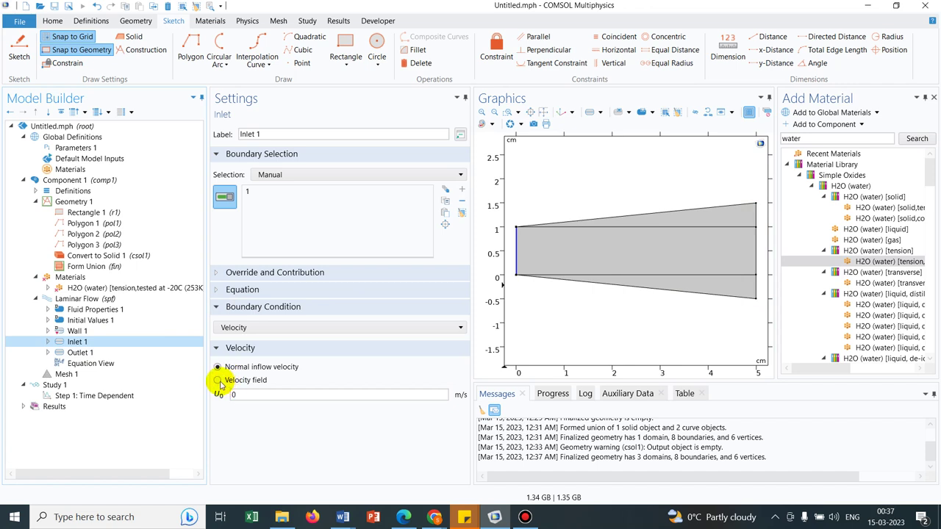
left_click(242, 394)
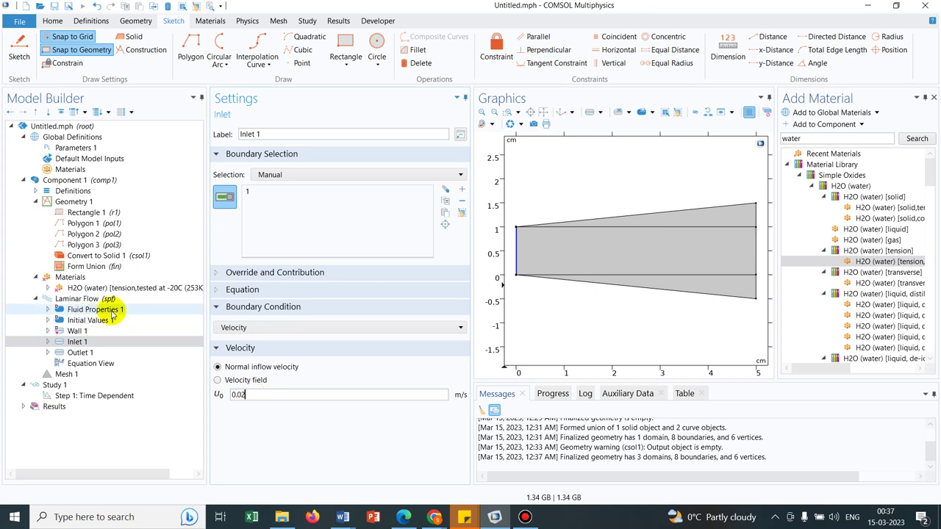
left_click(82, 353)
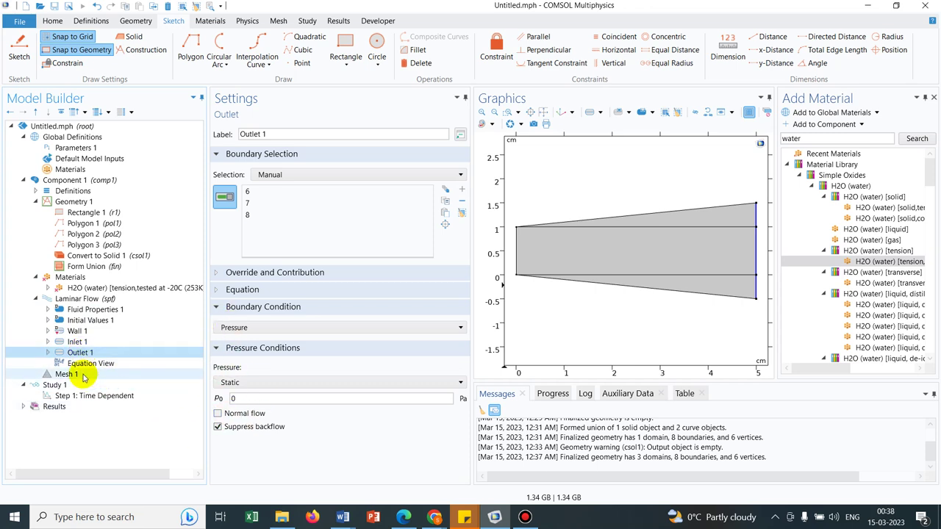
Inspect the water (tension) material's properties.
left_click(82, 375)
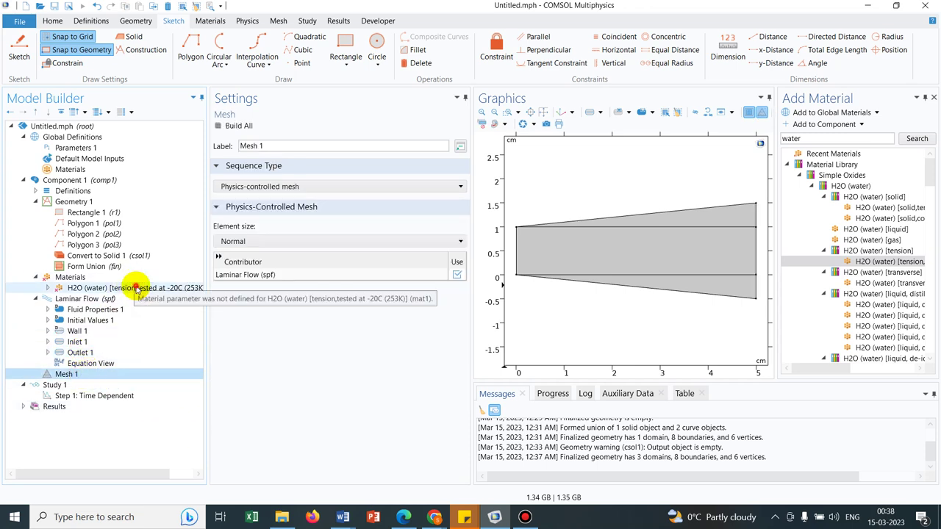
left_click(136, 288)
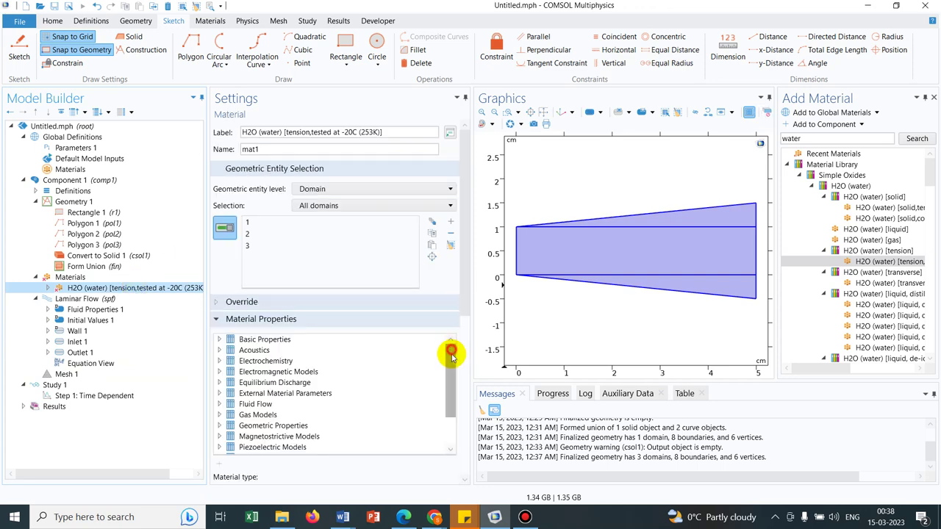
left_click_drag(448, 351, 450, 390)
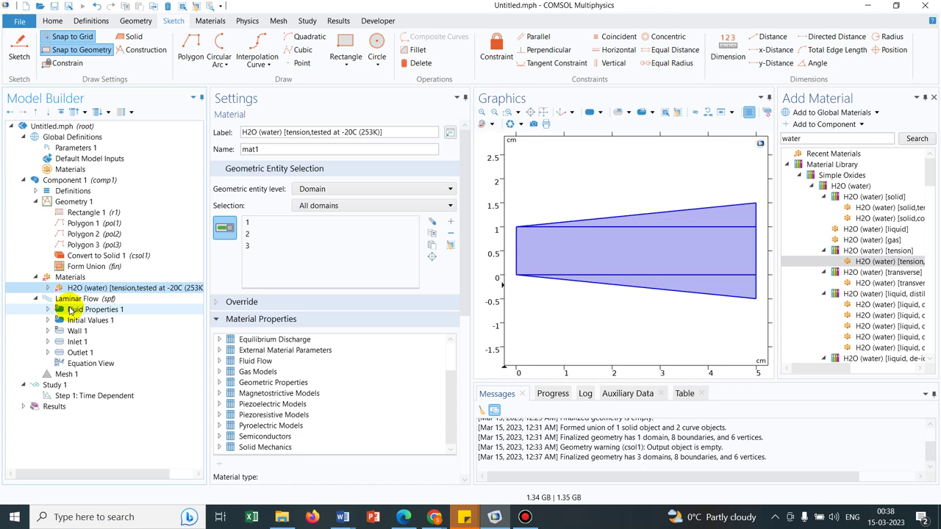
Delete the water (tension) material and add H2O (water) [liquid] to all three domains.
right_click(83, 289)
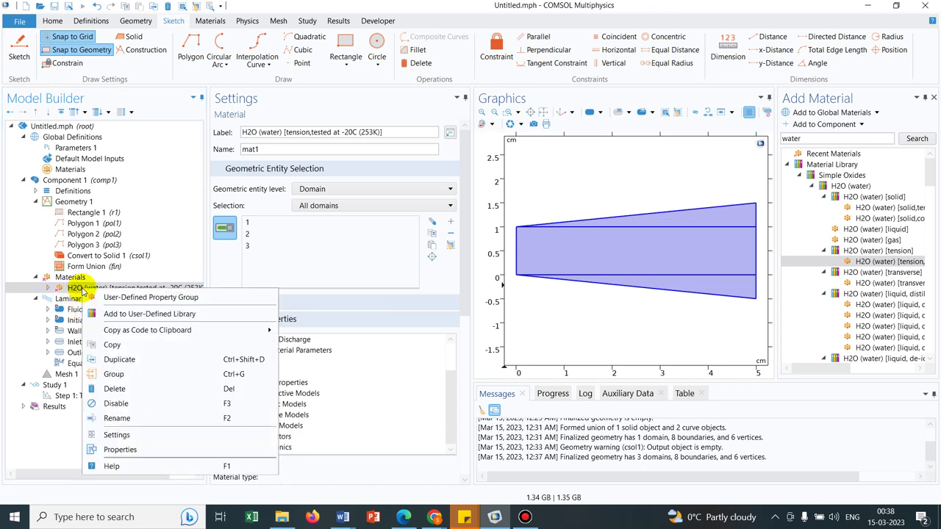
left_click(137, 390)
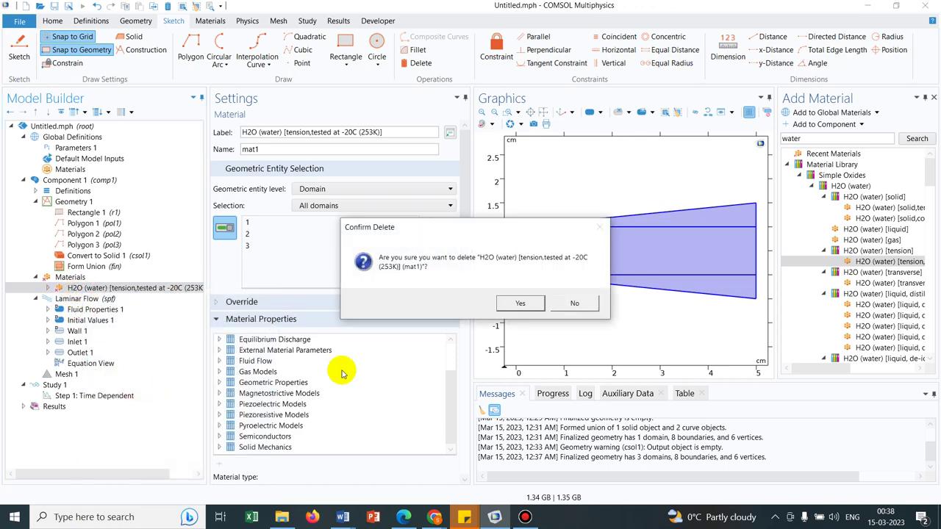
left_click(523, 303)
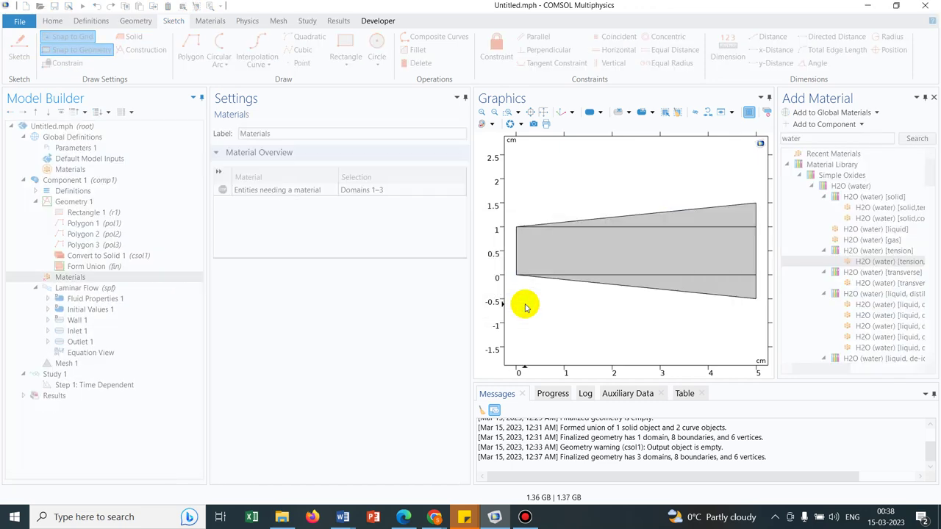
left_click(844, 369)
double_click(853, 230)
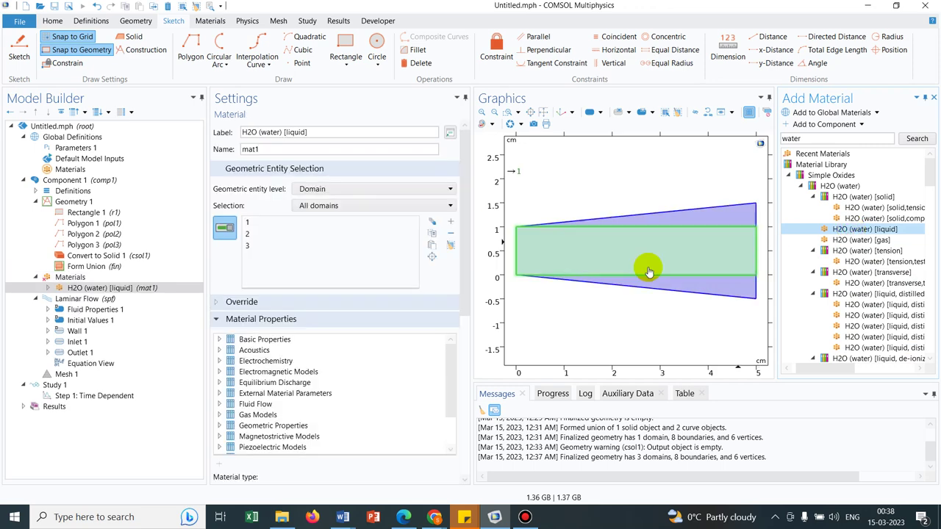
left_click(79, 323)
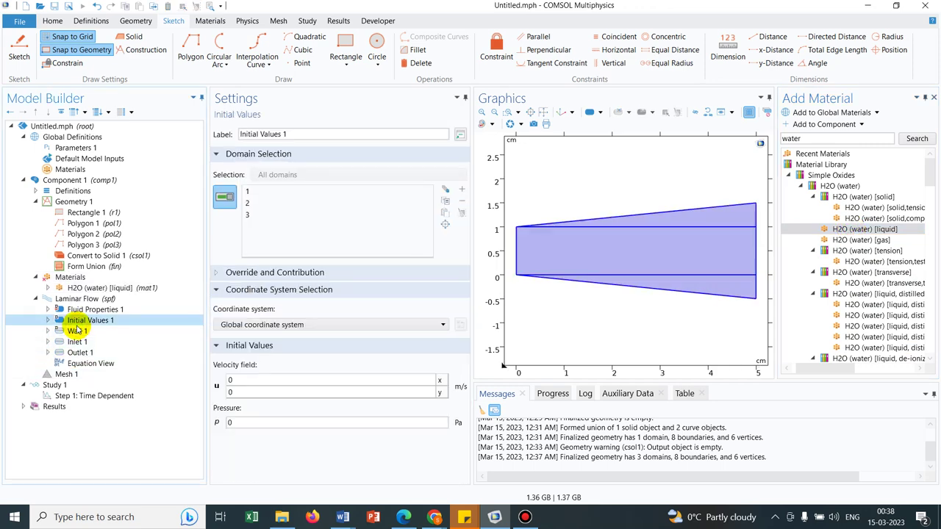
Build Mesh 1 at Normal size, giving 2674 domain and 330 boundary elements.
left_click(66, 374)
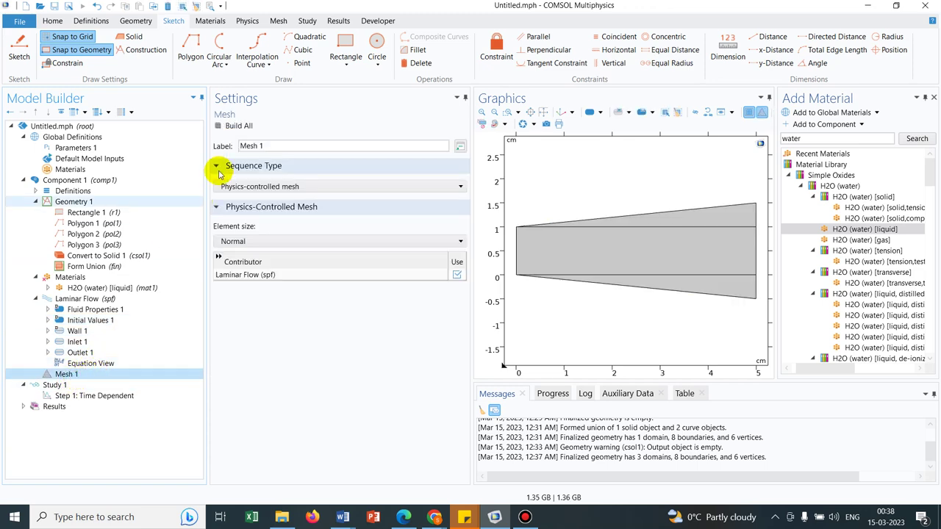
left_click(234, 125)
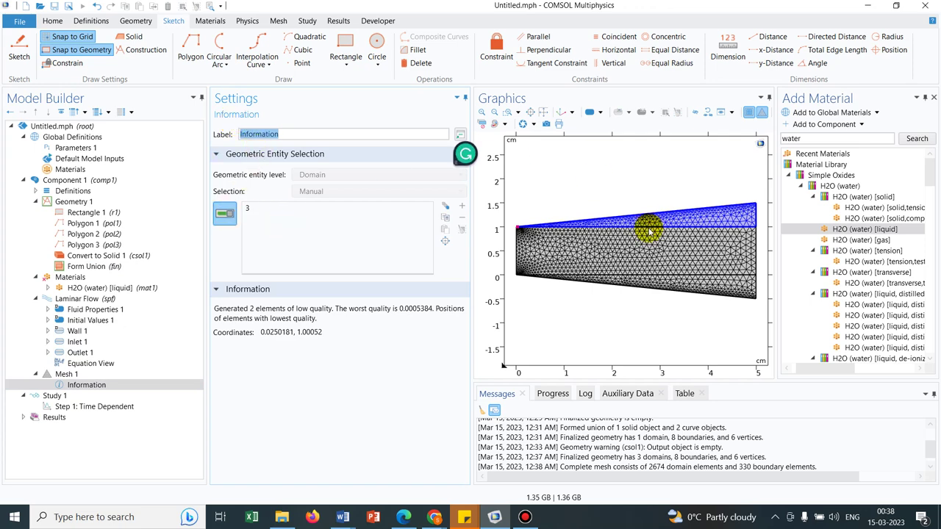
left_click(59, 386)
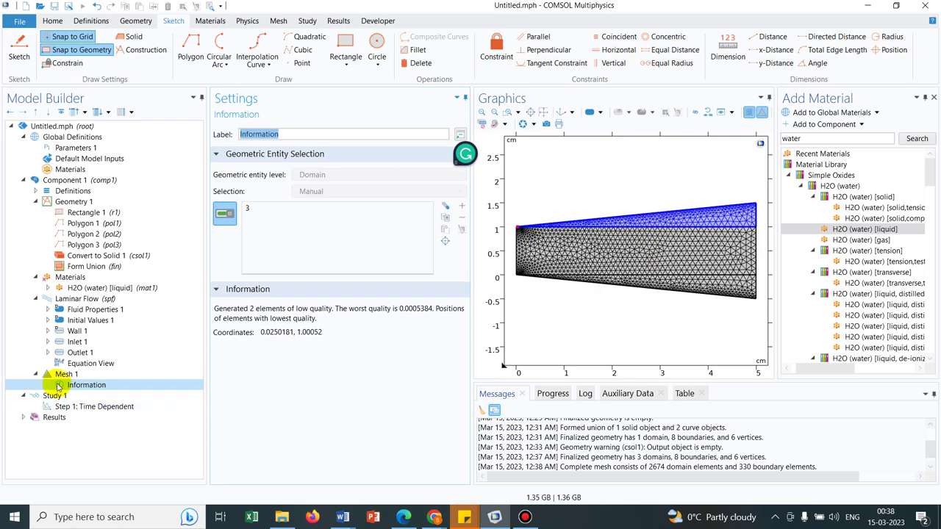
left_click(59, 375)
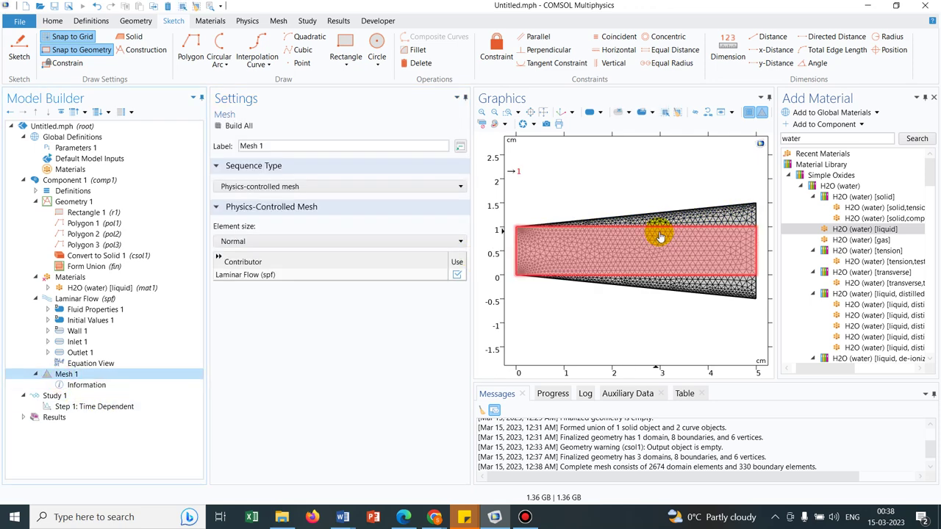
Compute Study 1's Time Dependent step and close the material library, yielding the 1 s velocity magnitude plot.
left_click(92, 408)
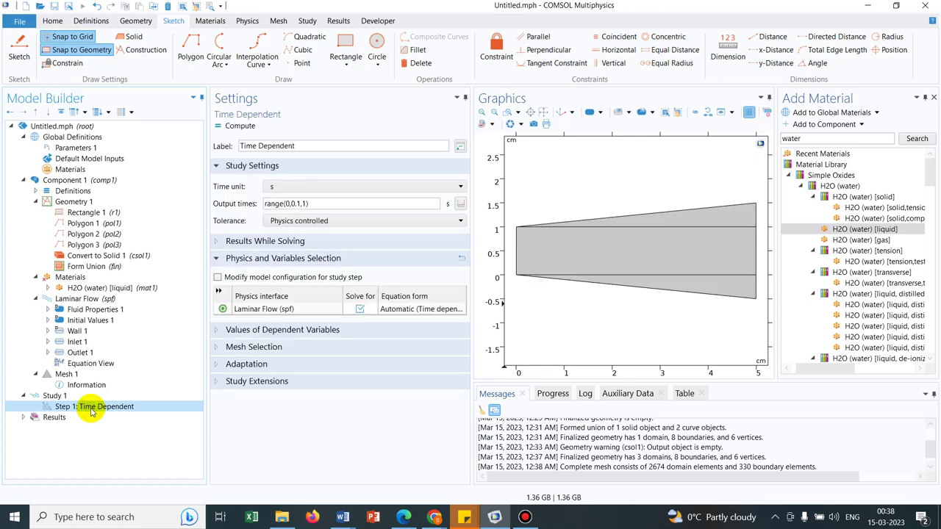
left_click(237, 126)
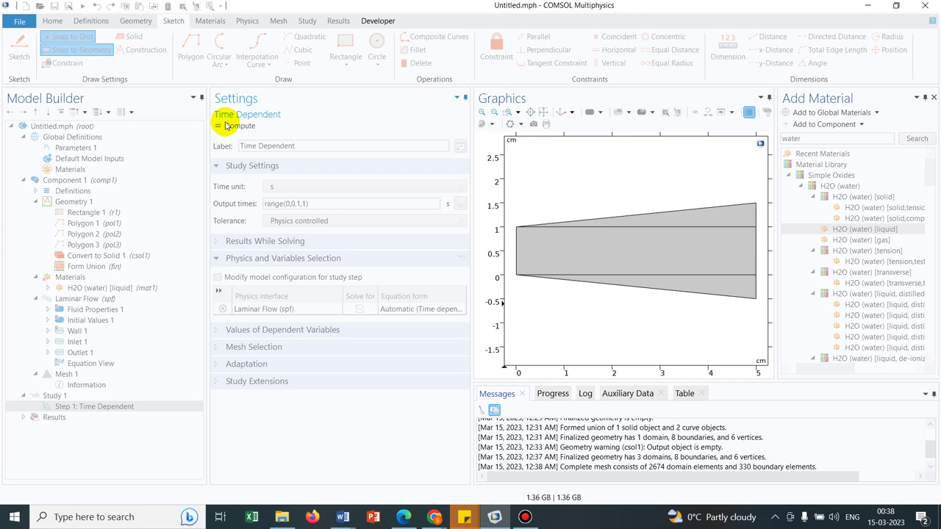
left_click(934, 98)
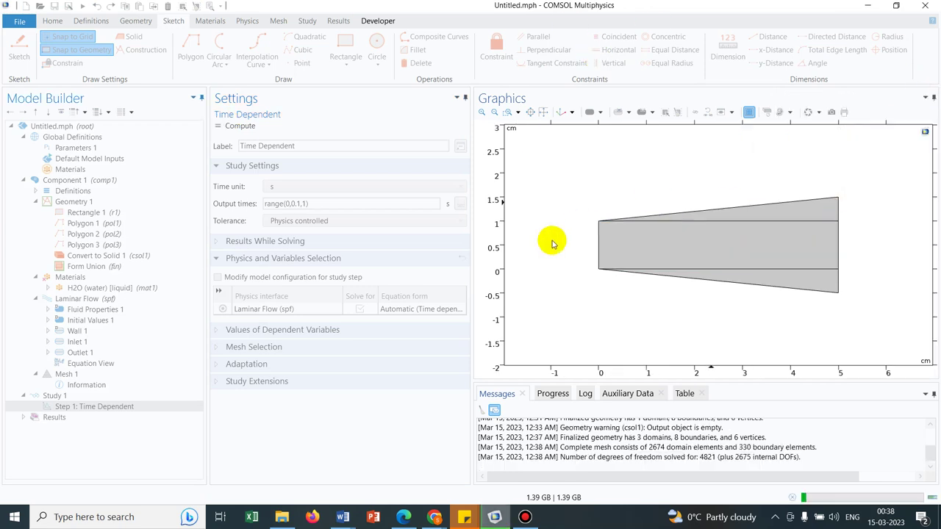
left_click(586, 394)
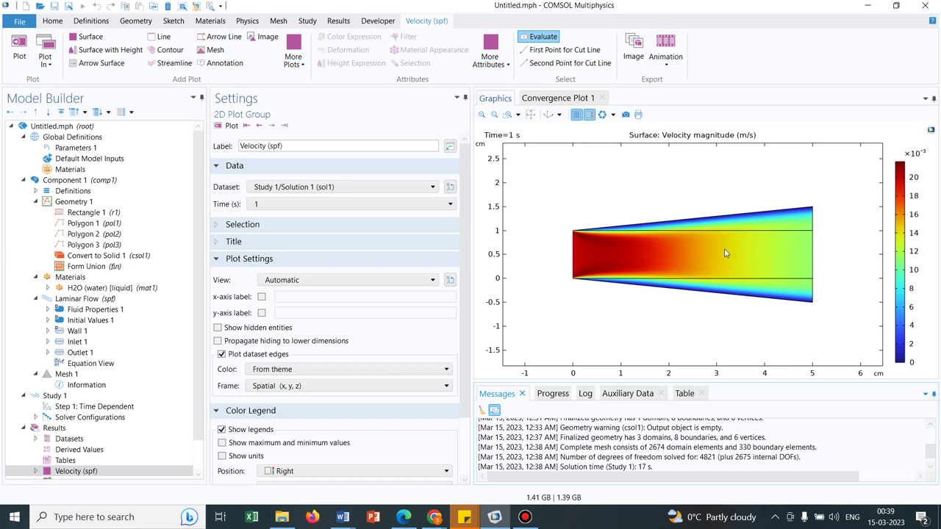
Scroll the Model Builder and expand Results > Datasets to reveal Study 1/Solution 1.
left_click(722, 222)
left_click(676, 159)
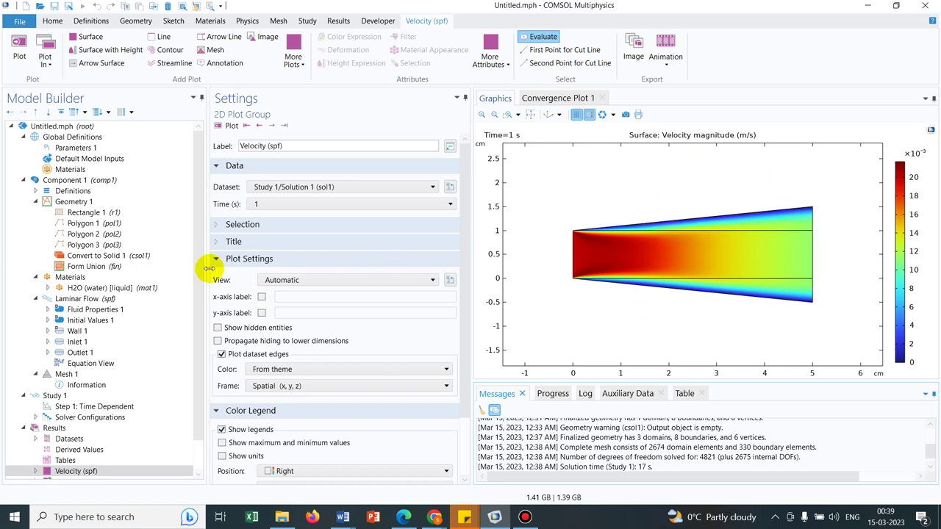
left_click_drag(198, 249, 191, 397)
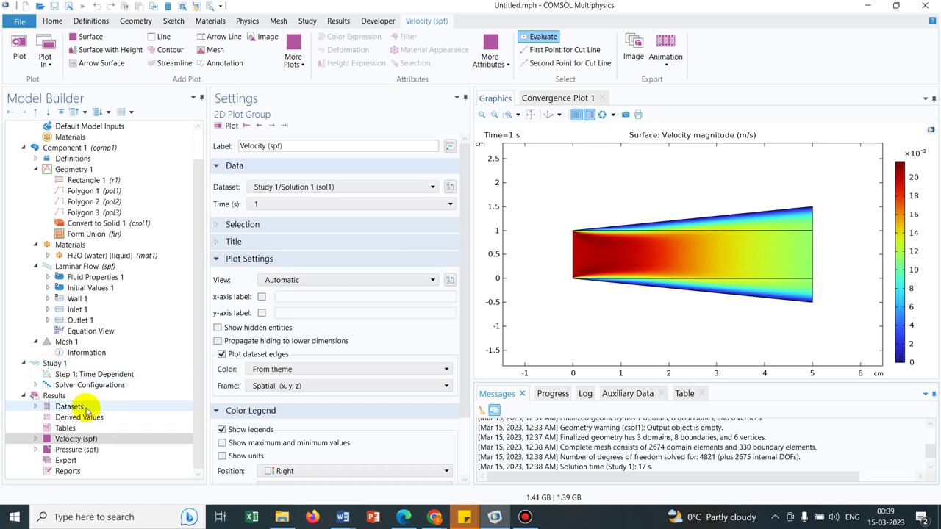
left_click(35, 407)
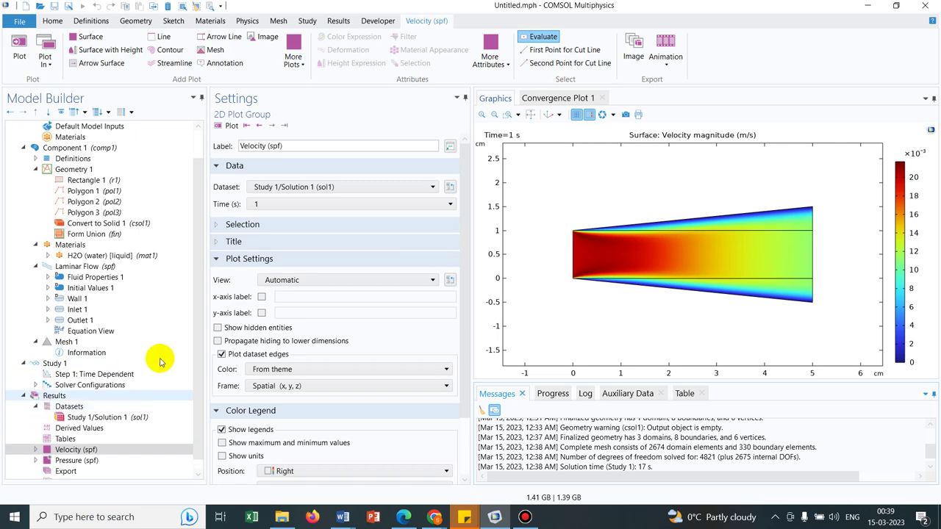
left_click(93, 406)
Add Cut Line 2D 1 from point (3, 0) to (3, 1) cm and plot it.
right_click(93, 407)
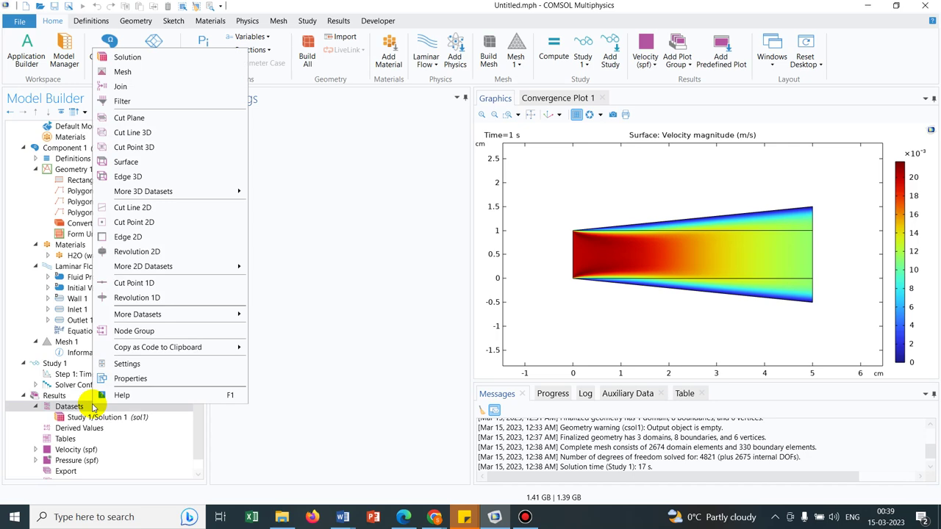
left_click(140, 209)
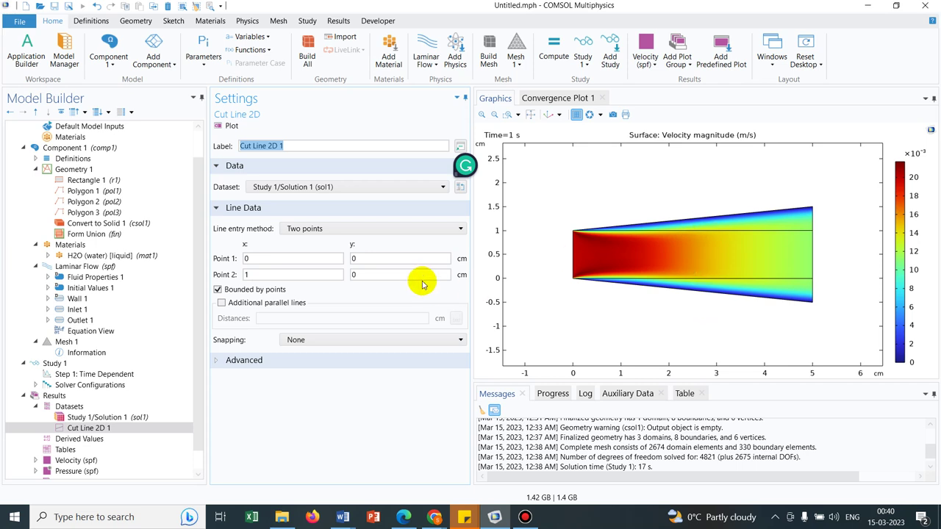
left_click(276, 256)
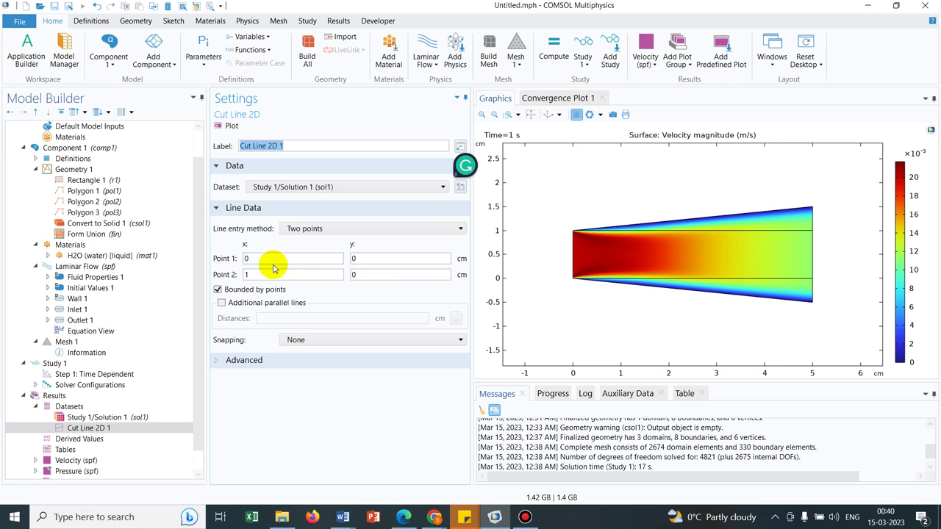
left_click(247, 274)
double_click(254, 257)
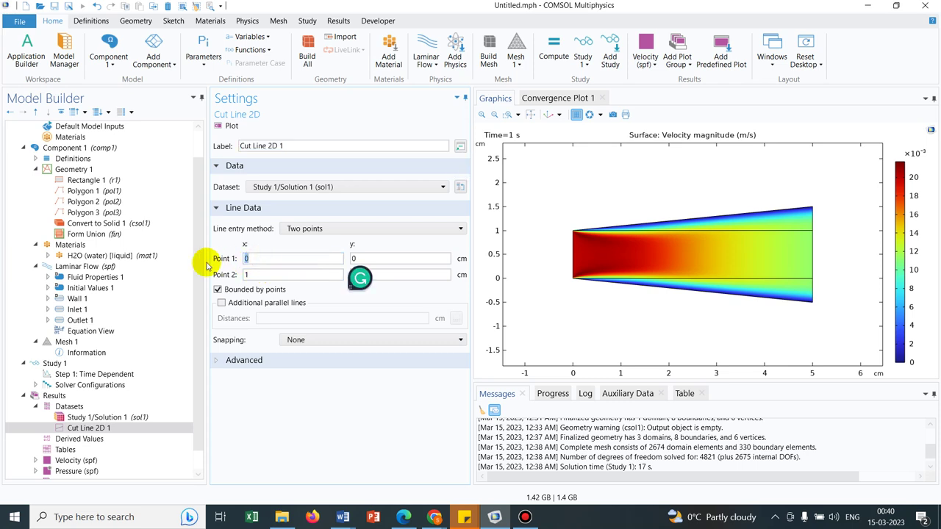
type("3")
left_click(244, 275)
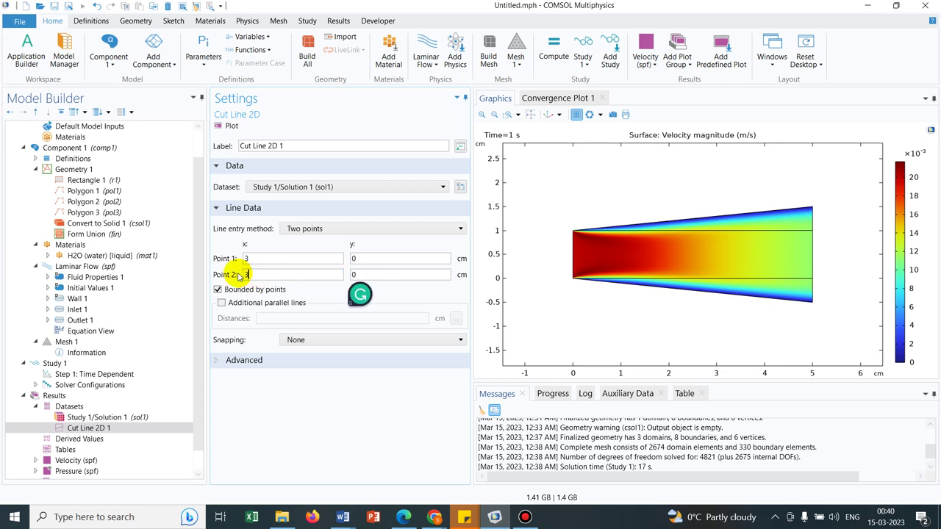
left_click(396, 272)
key("BackSpace")
type("1")
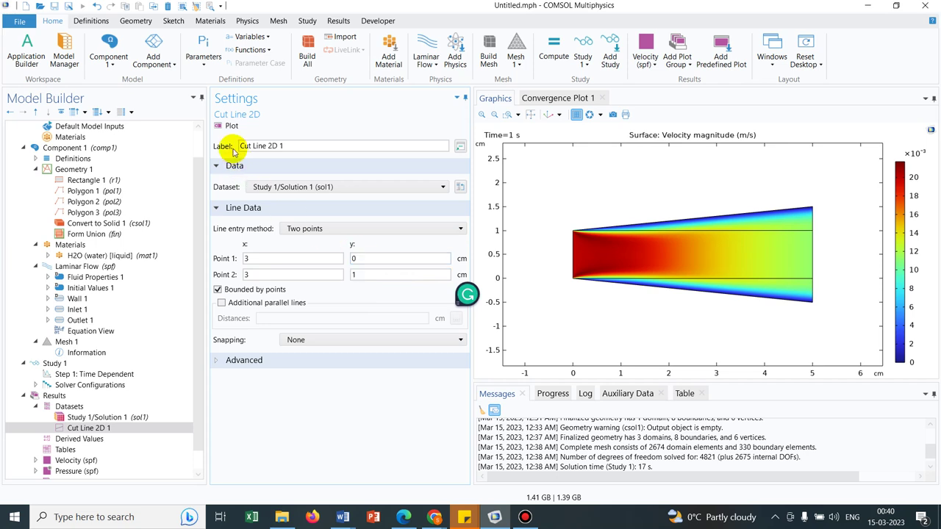
left_click(232, 126)
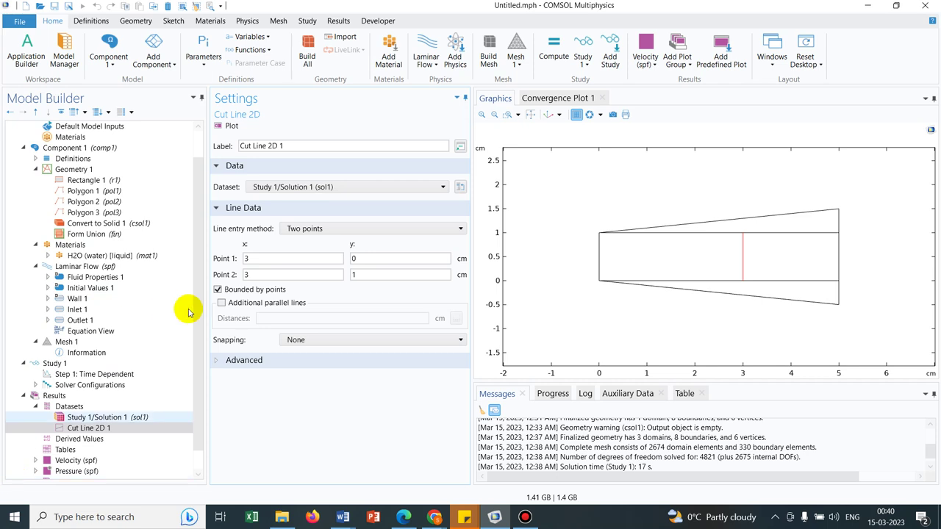
scroll(195, 353, "down", 2)
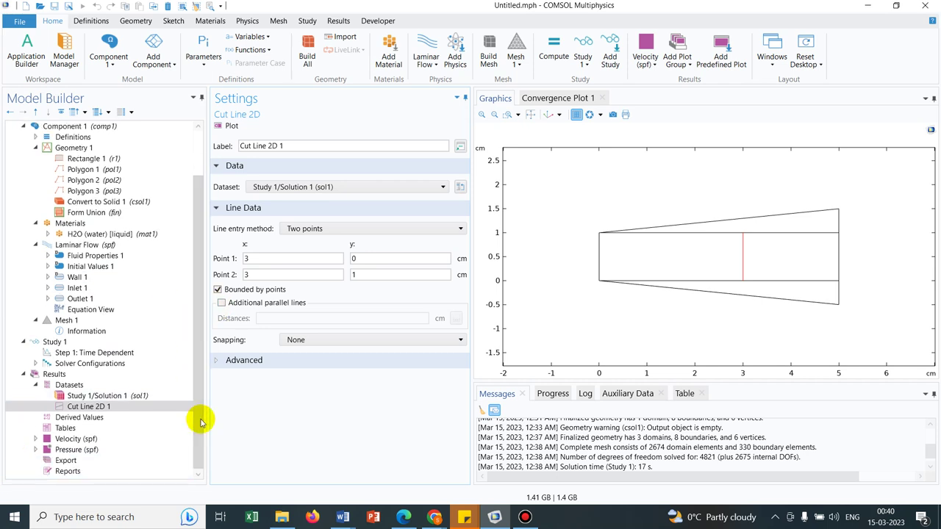
Add a Line Average derived value on Cut Line 2D 1 using the last time step.
left_click(58, 375)
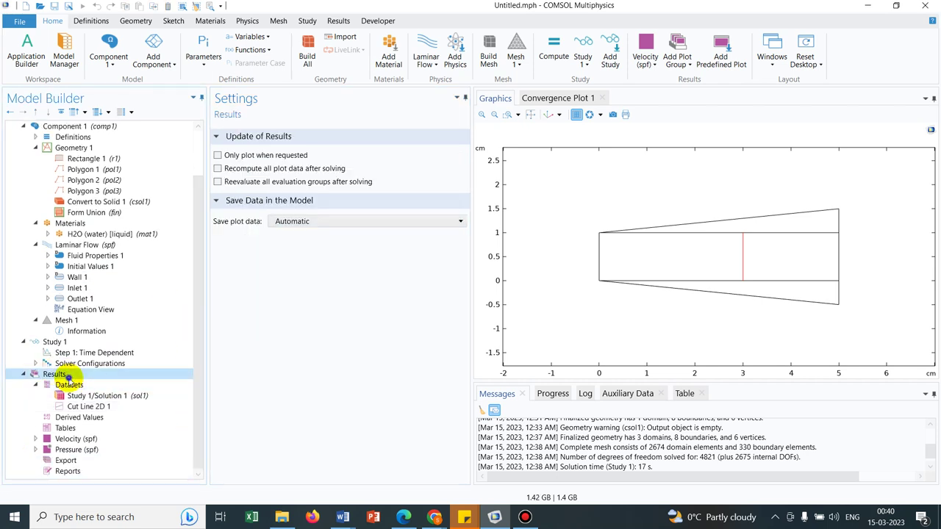
right_click(69, 381)
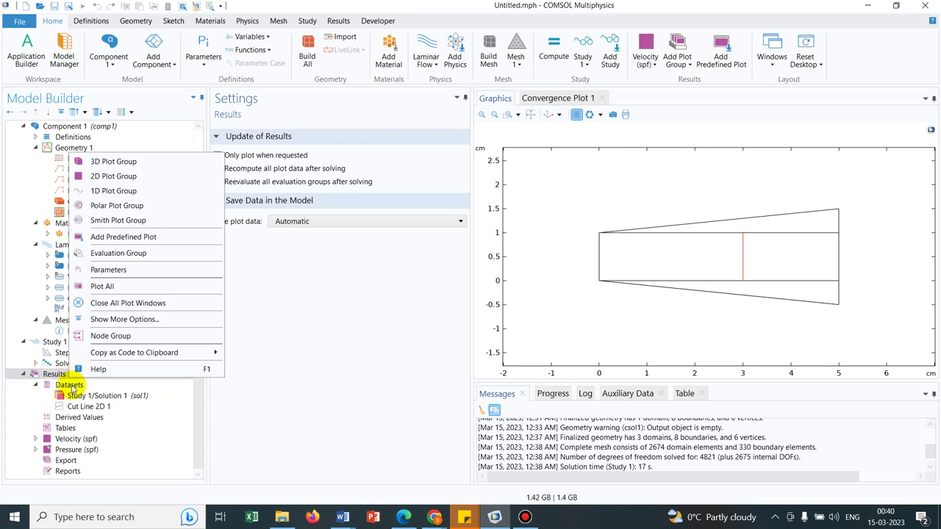
left_click(70, 386)
left_click(77, 418)
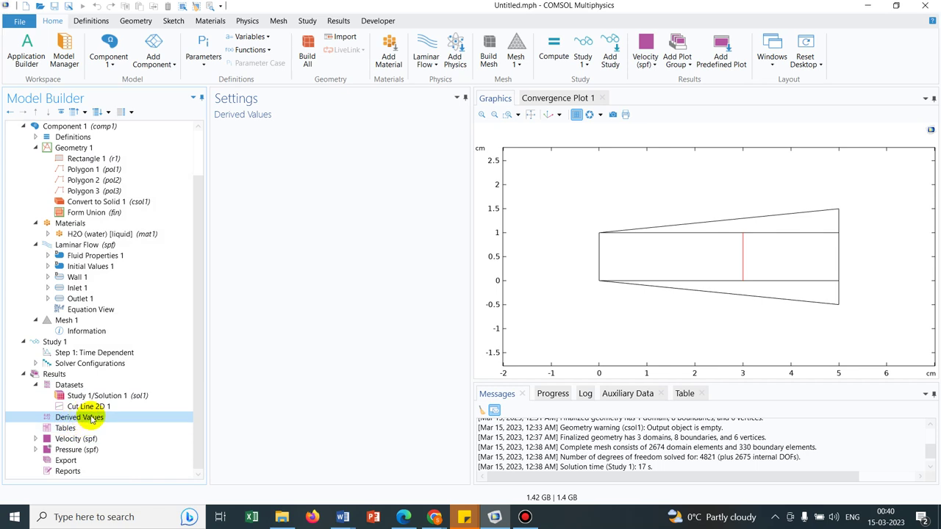
right_click(91, 417)
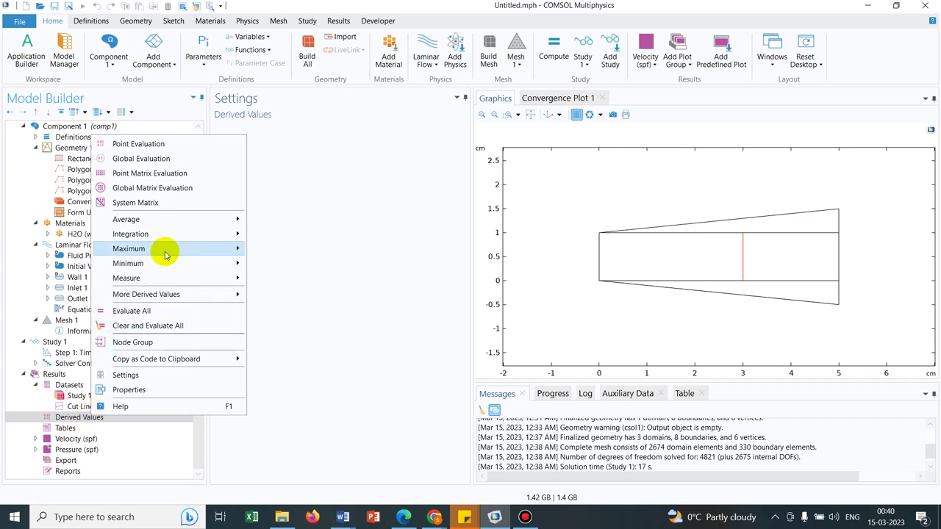
mouse_move(197, 222)
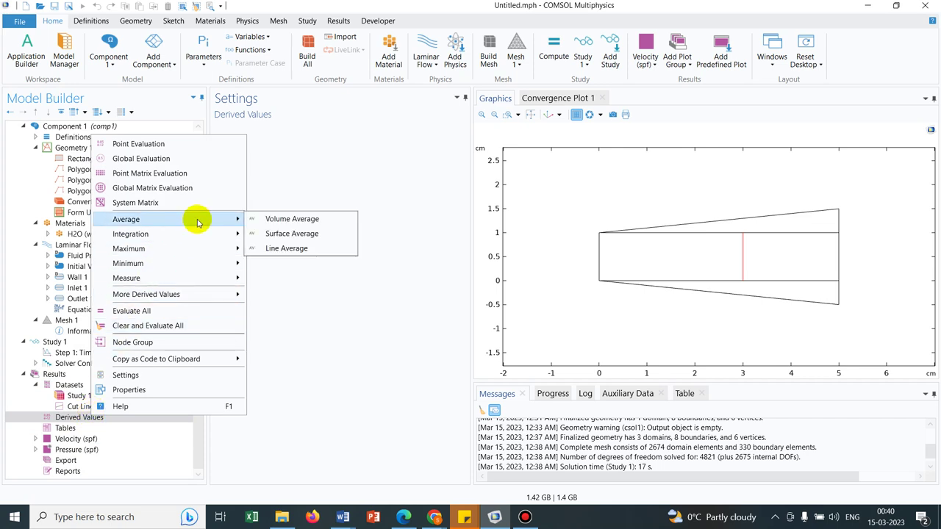
left_click(315, 248)
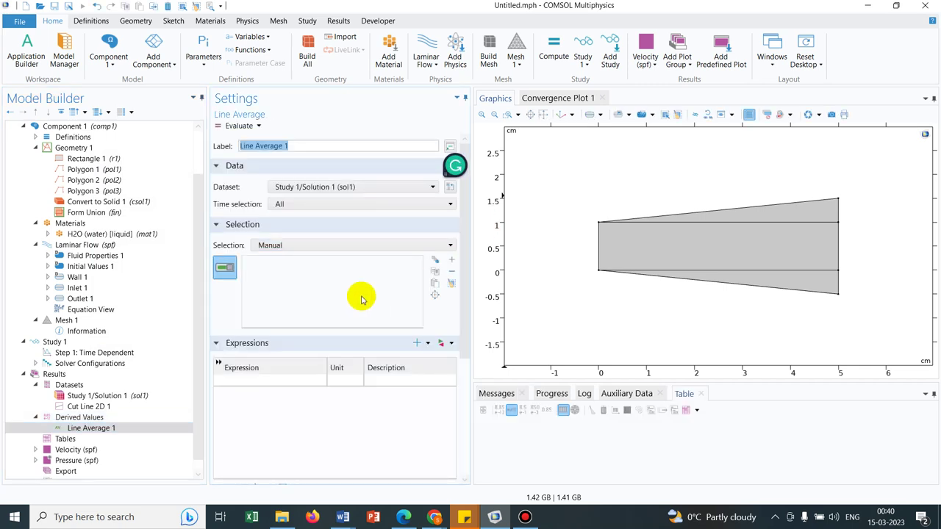
left_click(355, 188)
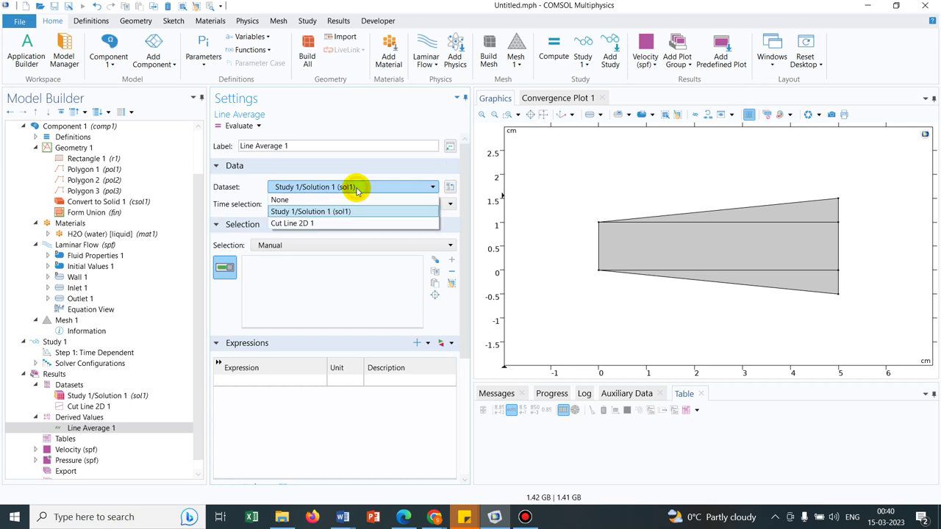
left_click(327, 223)
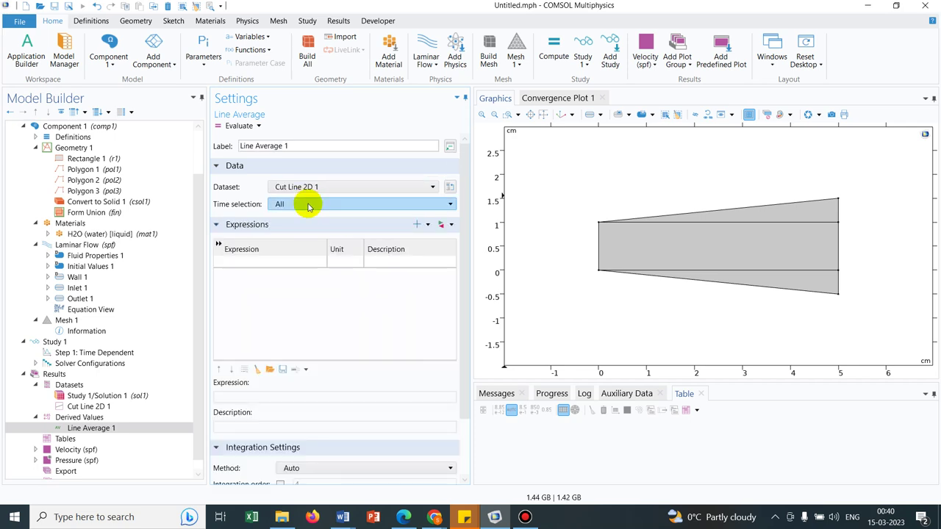
left_click(309, 207)
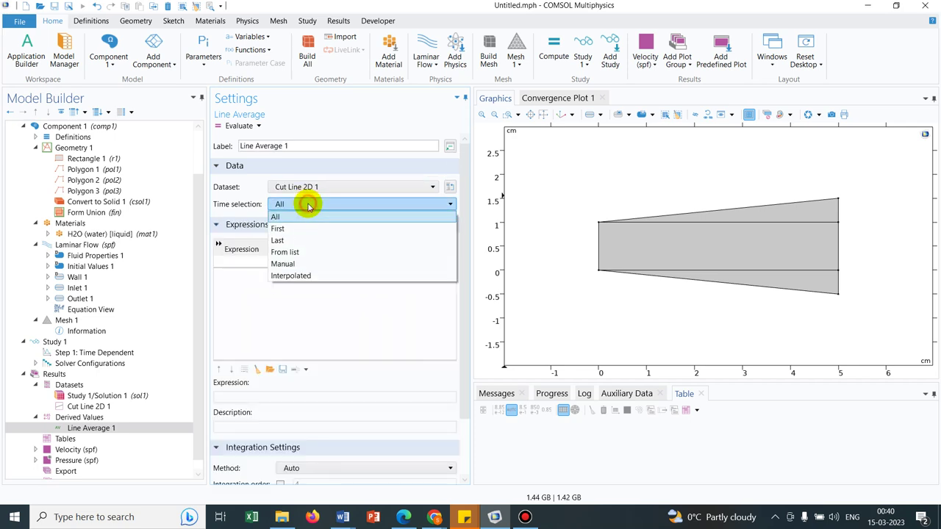
left_click(294, 241)
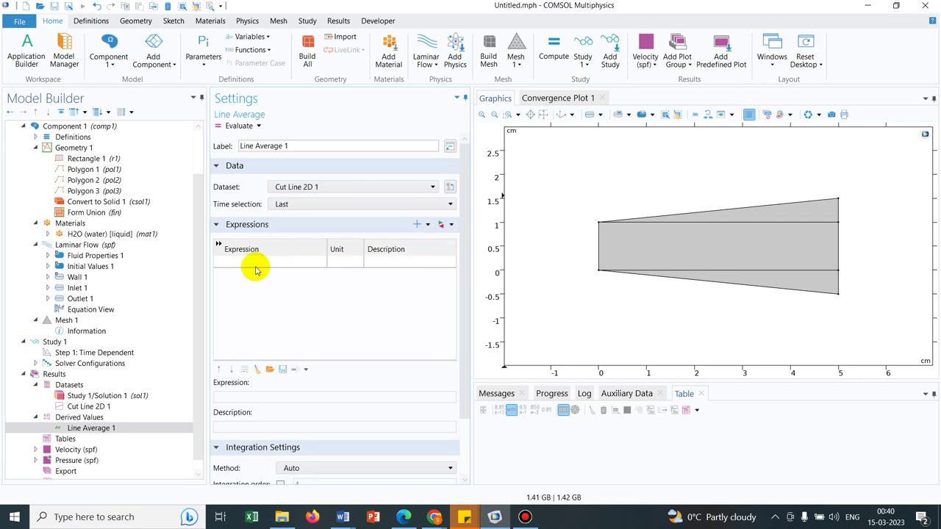
Set the line average expression to x-velocity u and evaluate it, giving 0.014641.
left_click(450, 227)
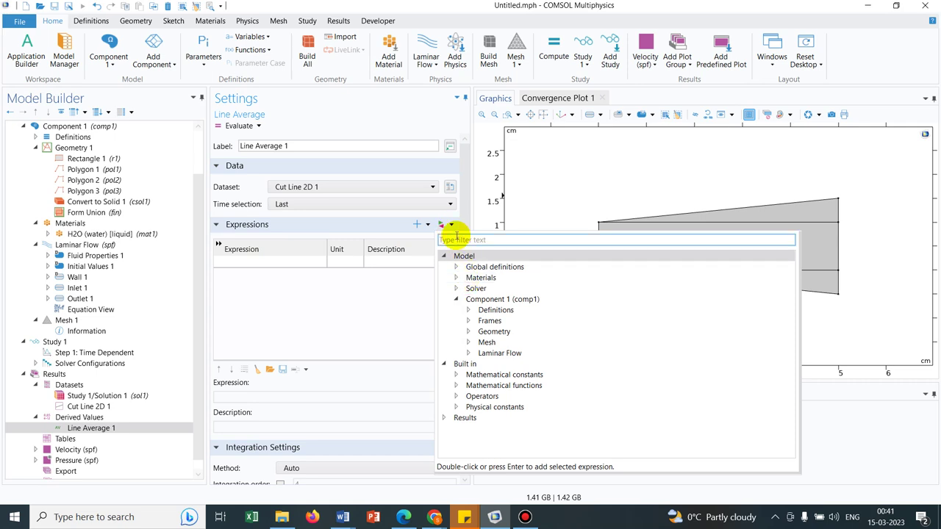
left_click(469, 354)
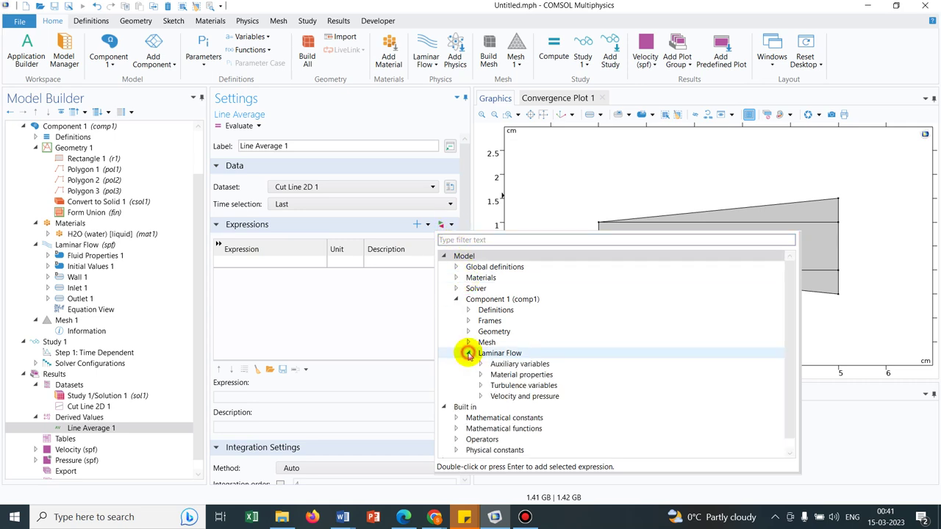
left_click(480, 396)
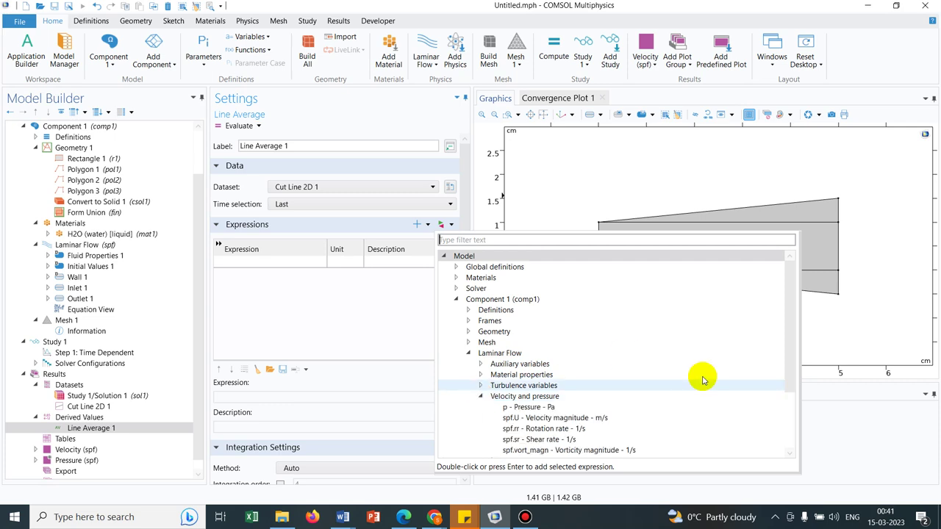
left_click(793, 324)
left_click_drag(793, 342, 794, 358)
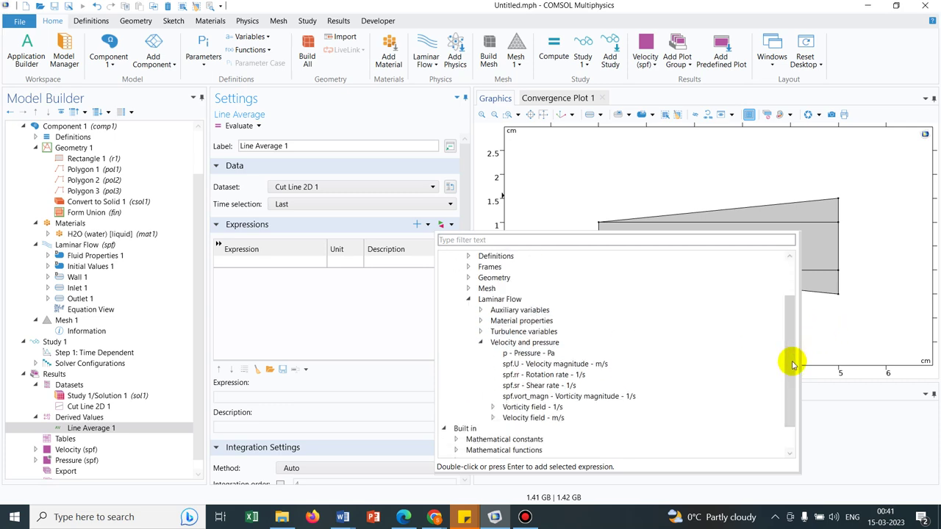
left_click(493, 418)
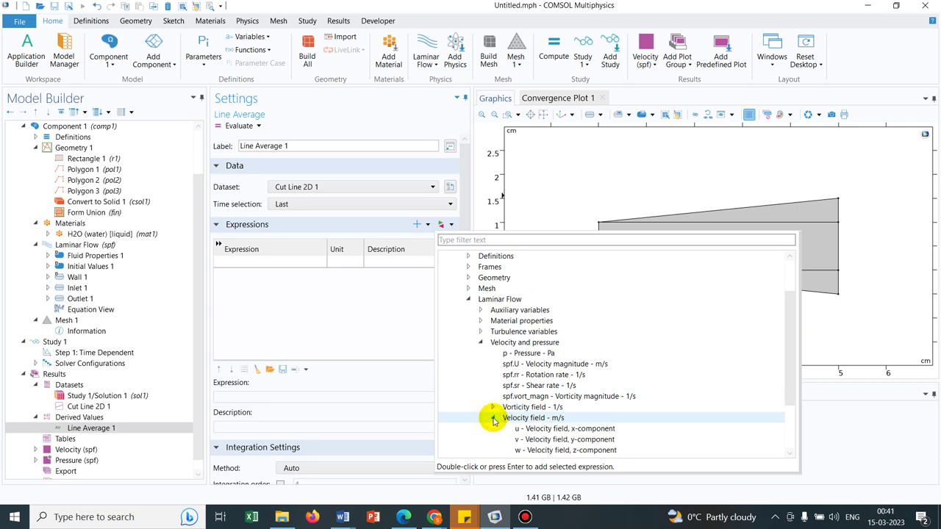
double_click(569, 430)
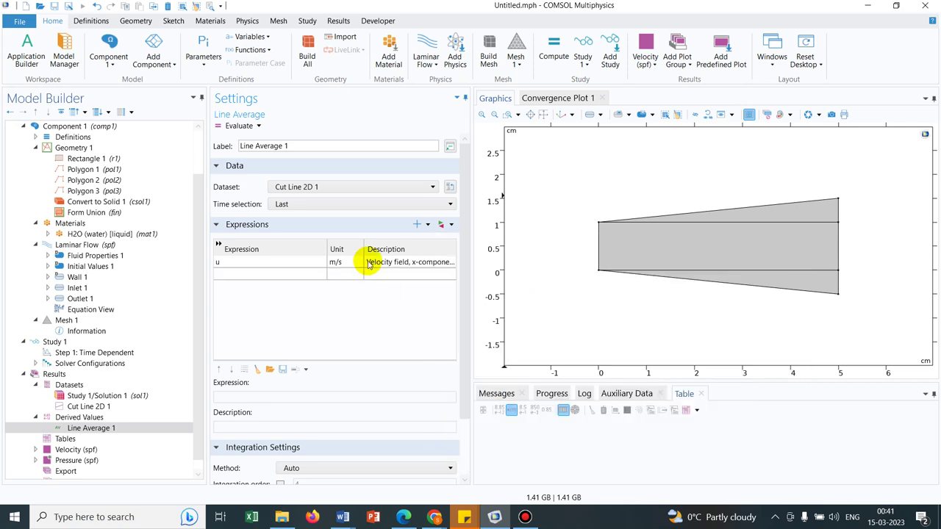
left_click(234, 126)
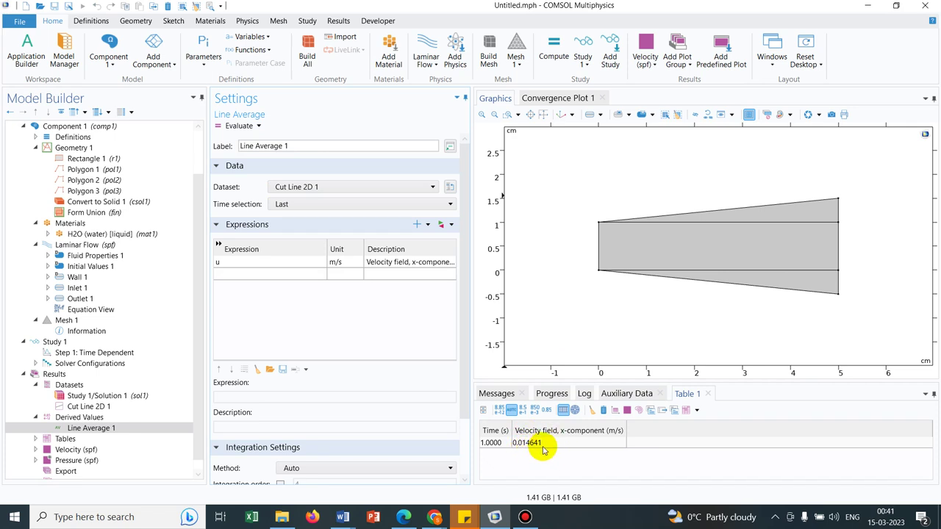
Move Cut Line 2D 1 to x = 4 for both points and replot it.
left_click(88, 406)
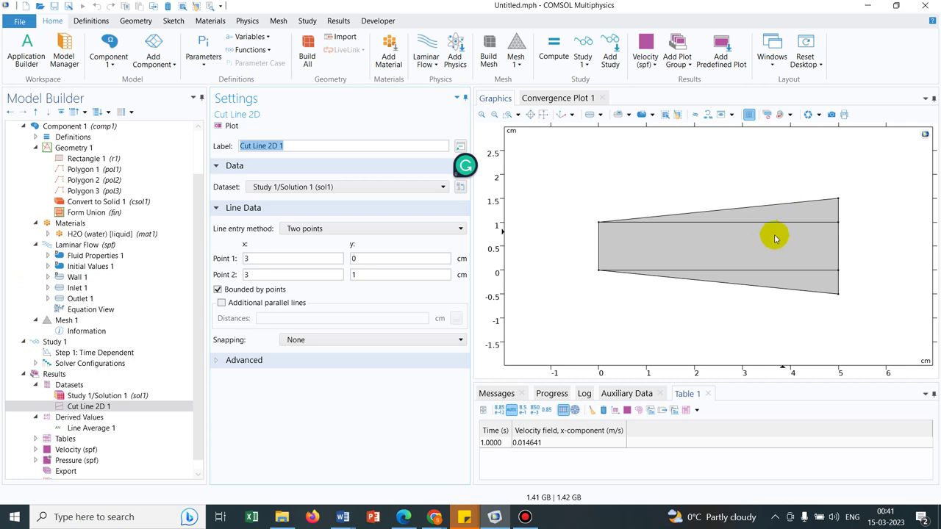
double_click(248, 259)
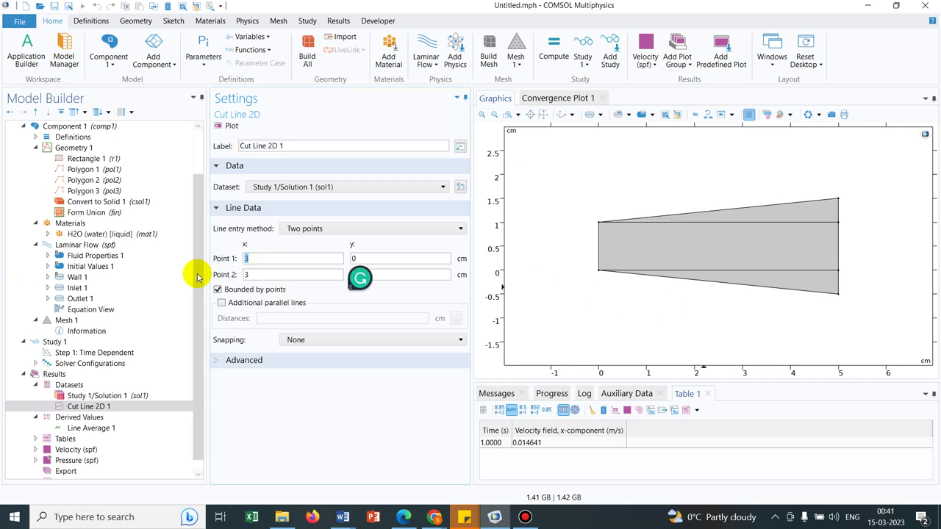
type("5")
key("BackSpace")
type("4")
double_click(246, 275)
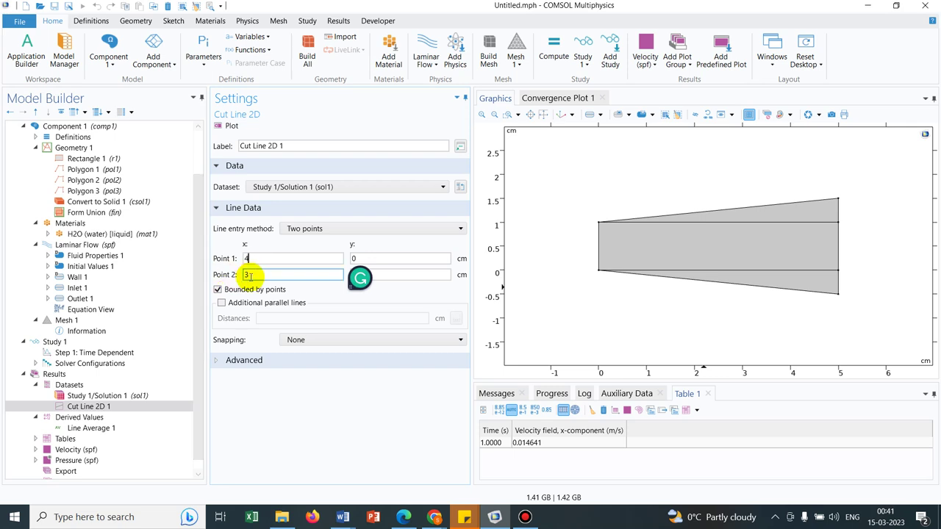
type("4")
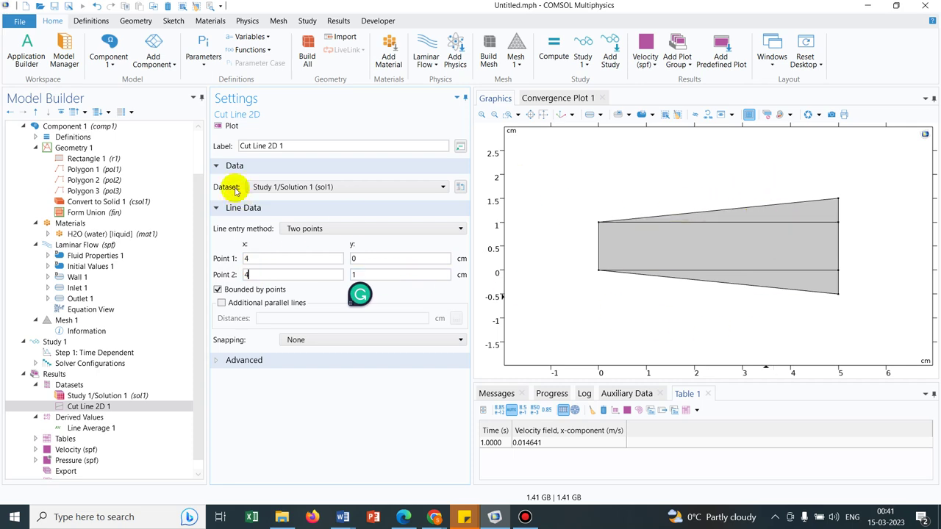
left_click(232, 126)
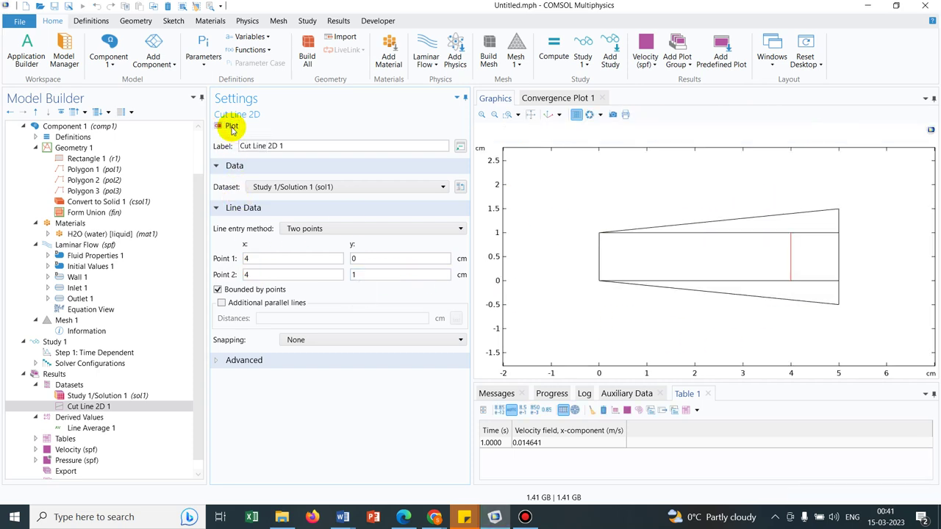
Re-evaluate Line Average 1 to add 0.012754 as a second value in Table 1.
left_click(80, 428)
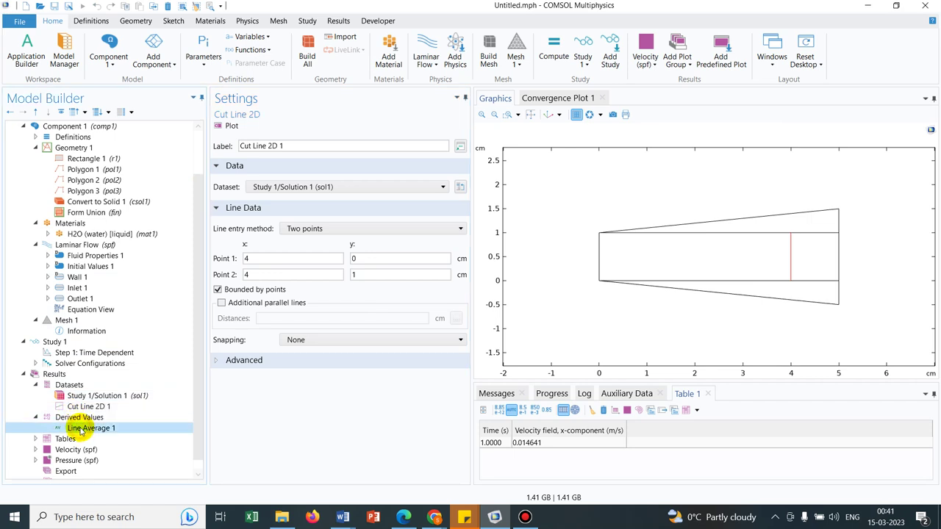
left_click(235, 126)
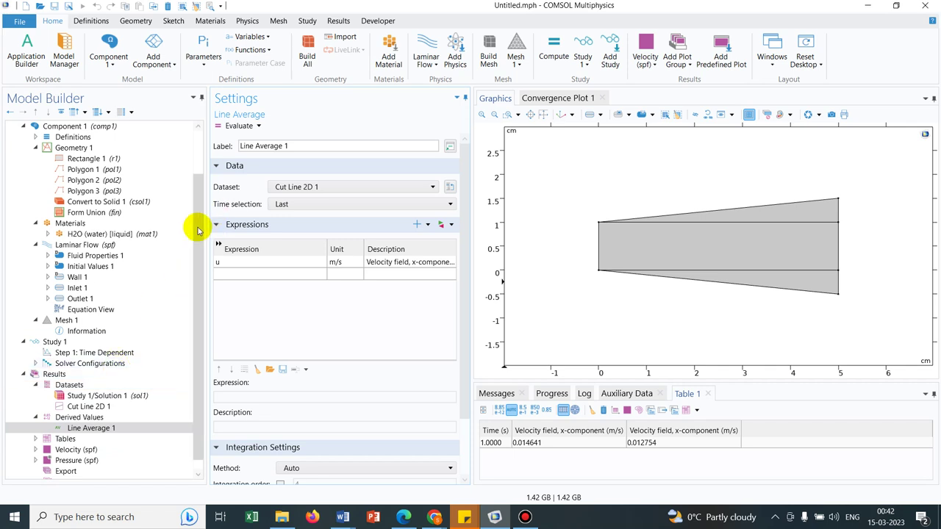
left_click_drag(198, 227, 184, 353)
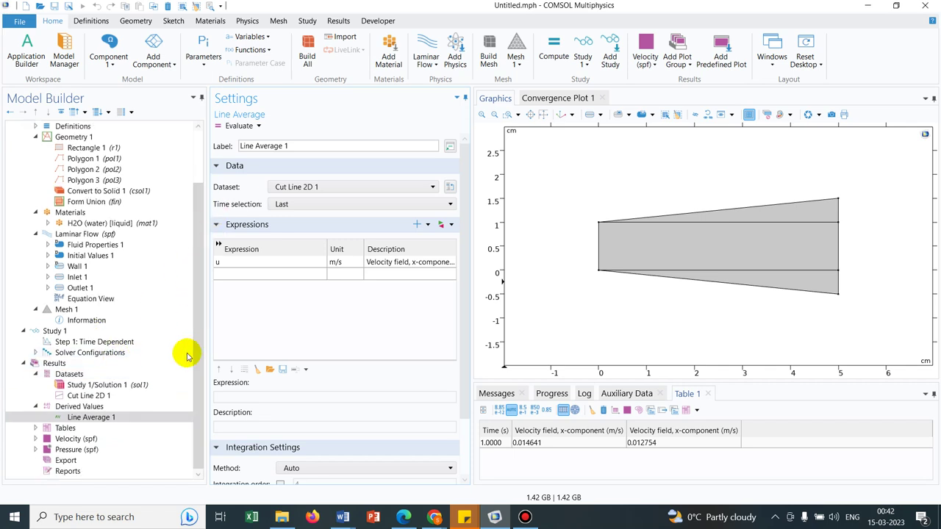
Create a 1D Plot Group using Cut Line 2D 1 at the last time step.
left_click(75, 364)
right_click(75, 365)
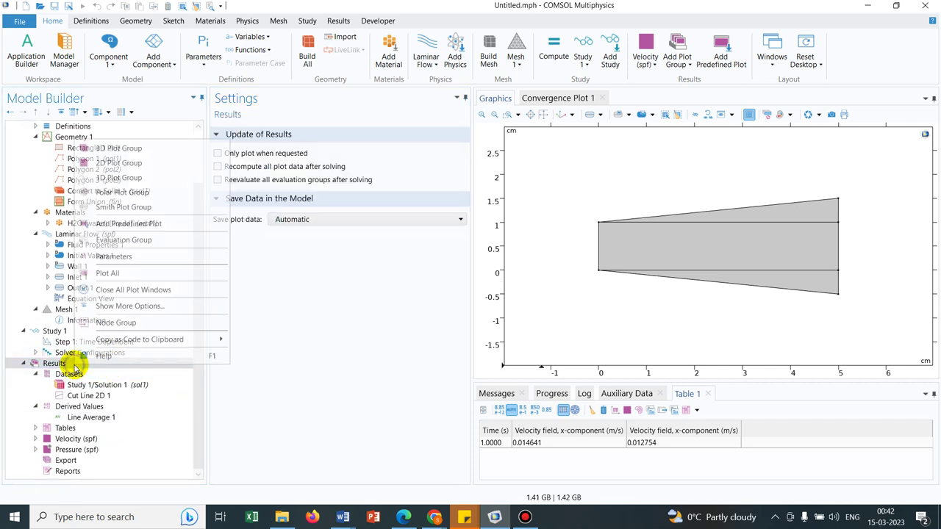
left_click(136, 178)
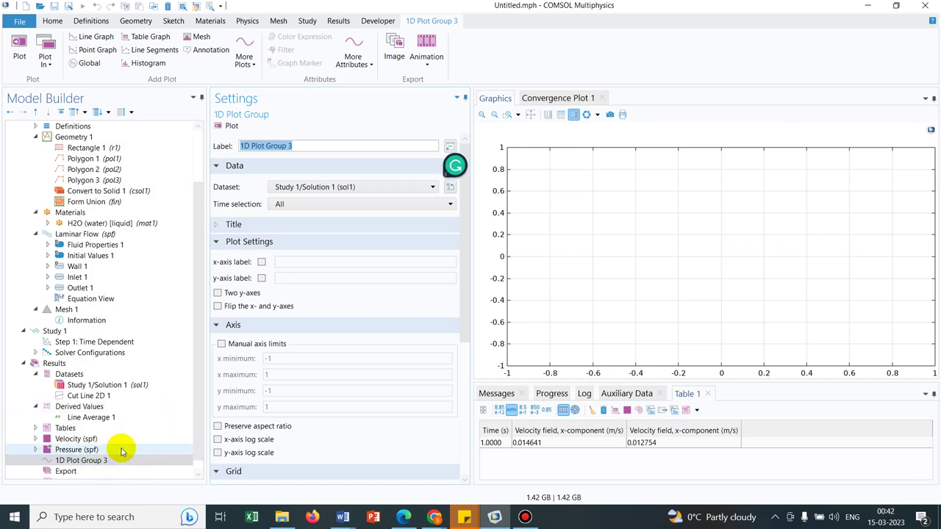
left_click(360, 187)
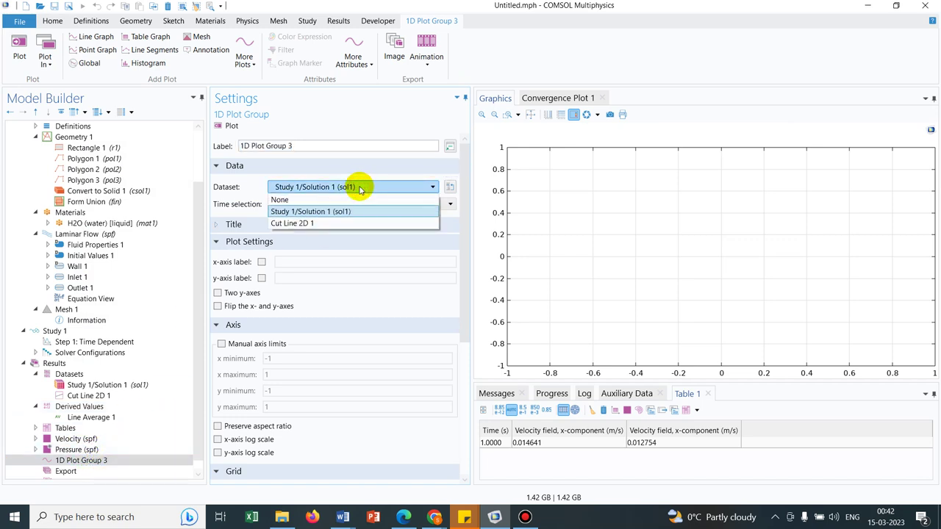
left_click(334, 222)
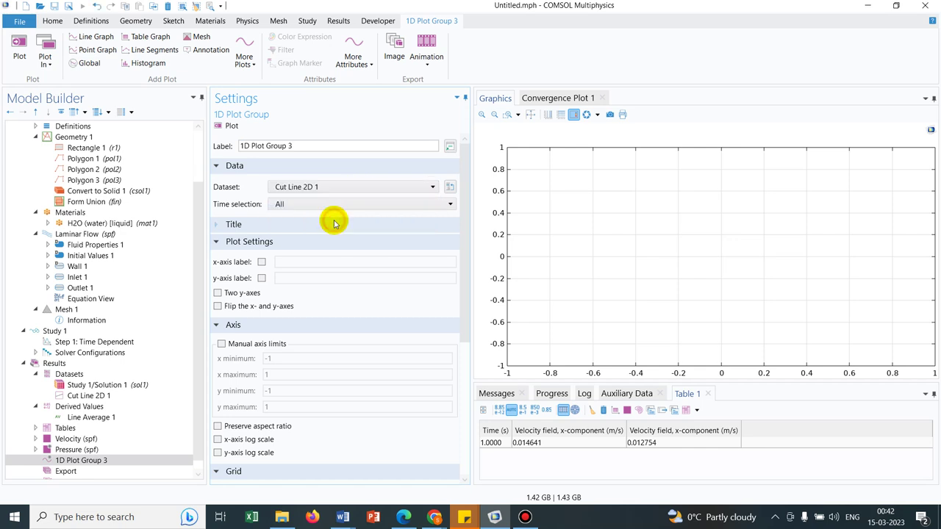
left_click(330, 203)
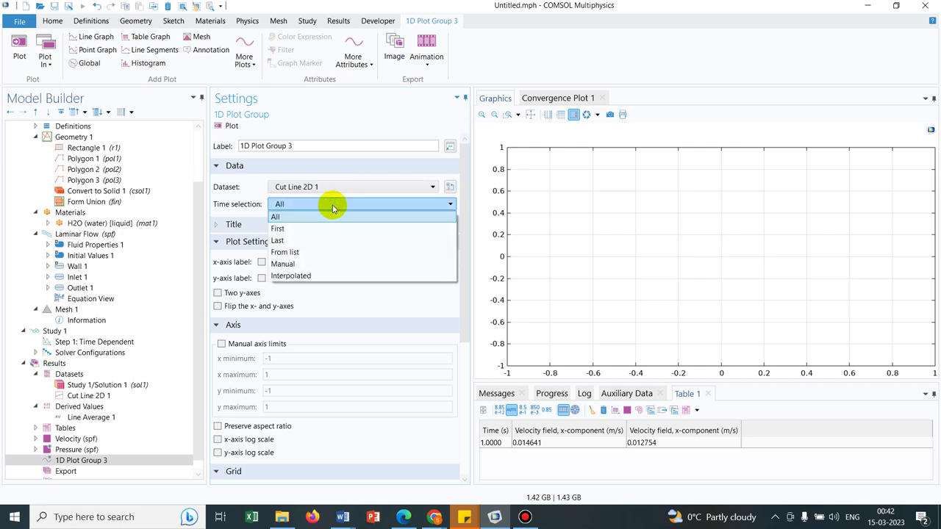
left_click(308, 240)
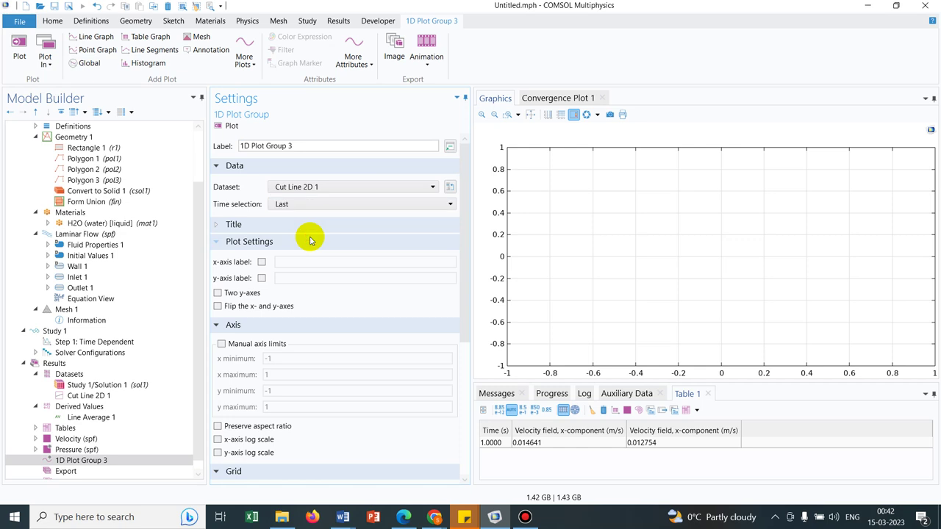
Add Line Graph 1 to the plot group with expression u instead of spf.U.
right_click(115, 461)
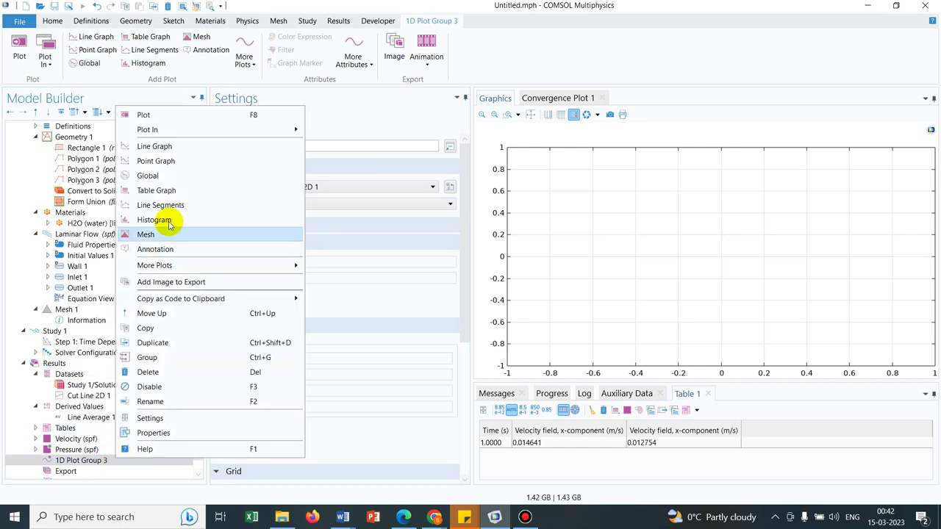
left_click(178, 153)
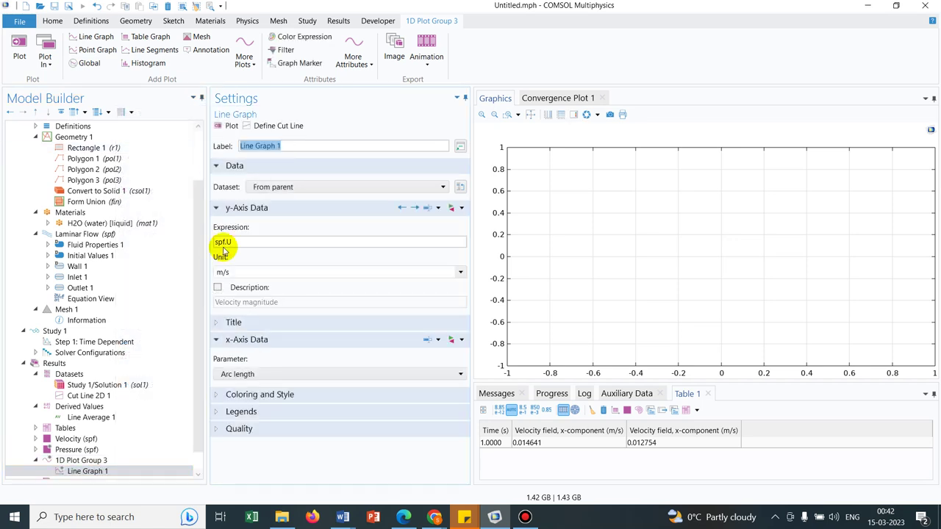
double_click(234, 242)
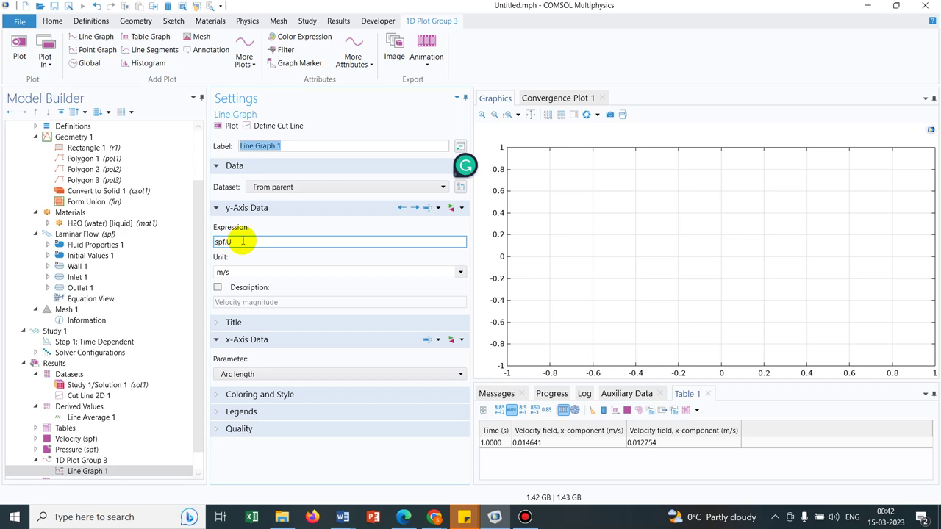
left_click(242, 241)
key("ctrl+a")
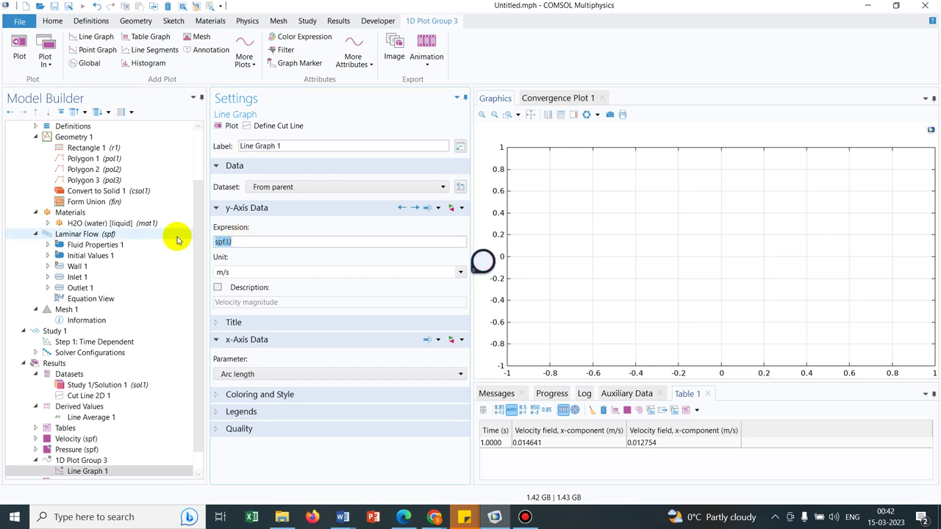
type("u")
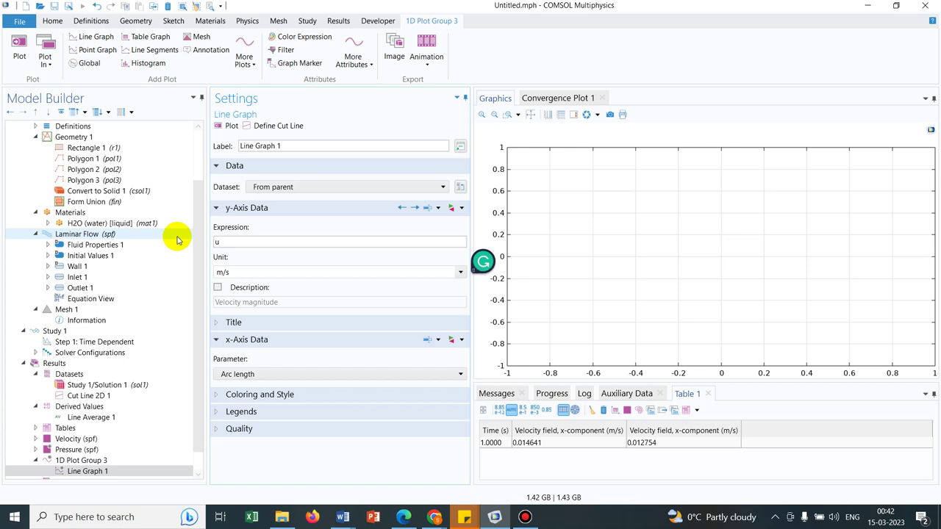
Plot Line Graph 1 to show the u profile over arc length 0 to 1 cm.
left_click(230, 126)
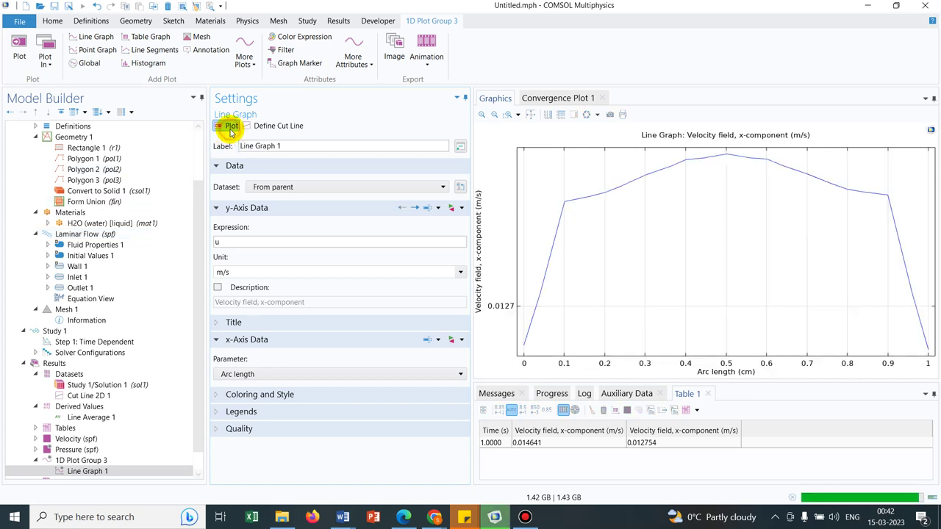